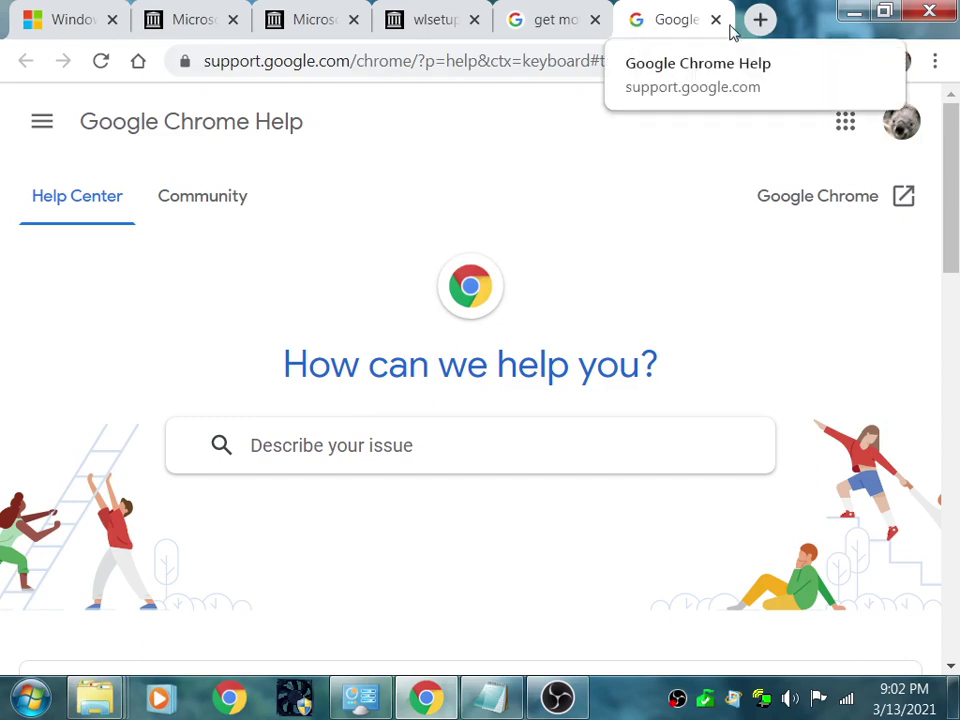
- Switch to the 'get movie maker windows 7' search results and scroll through them
left_click(545, 33)
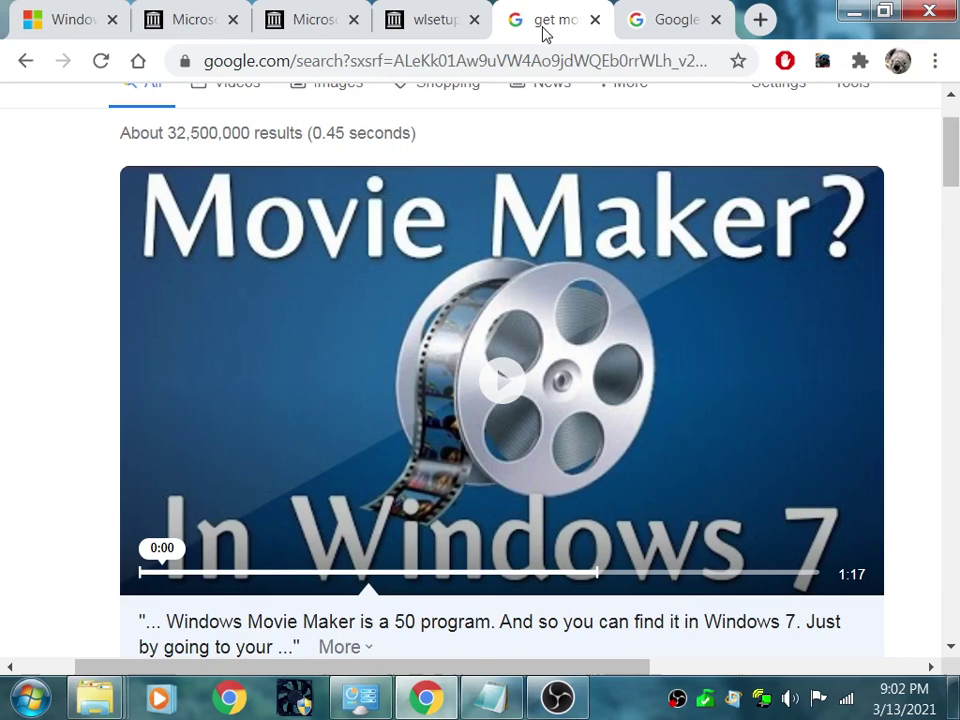
left_click_drag(955, 158, 949, 100)
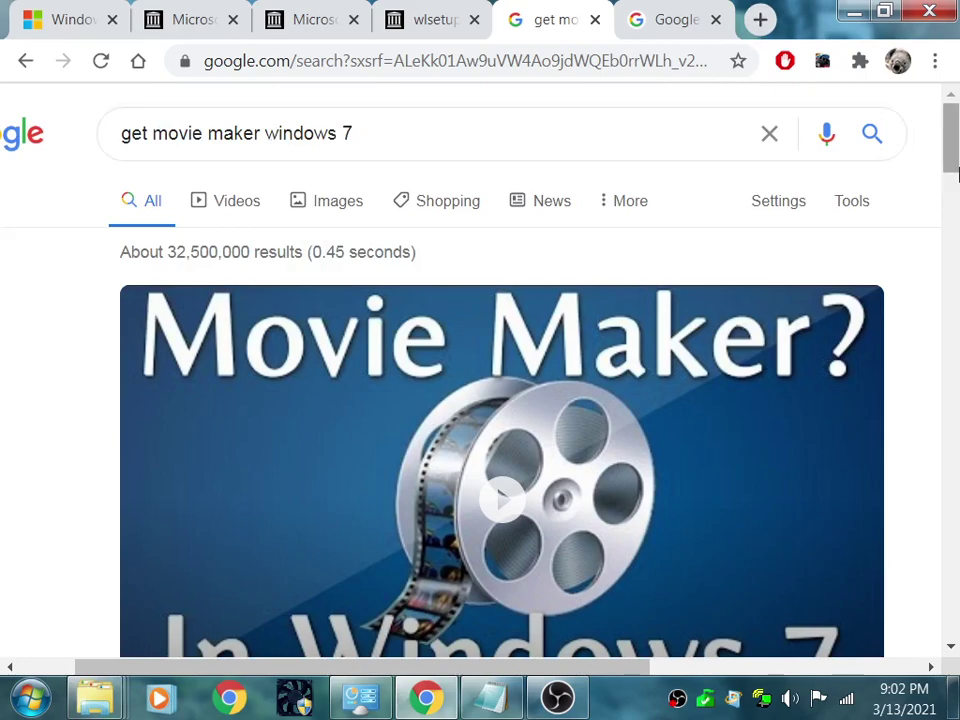
left_click_drag(953, 150, 955, 277)
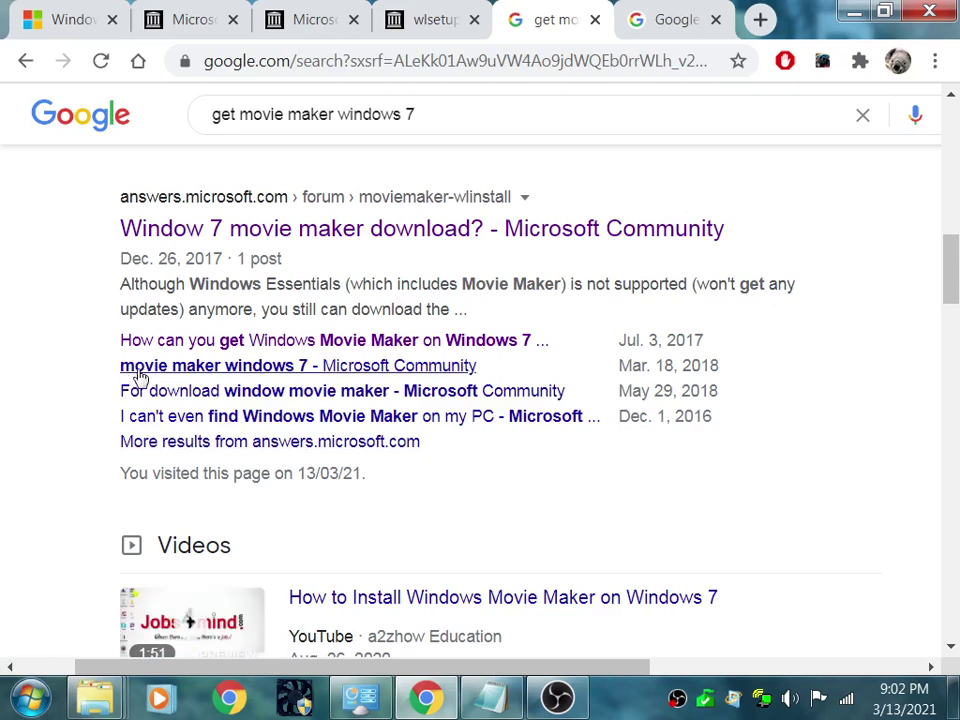
- Scroll the Microsoft Community thread to the 16.4.3528.0331 offline installer answer and show movie_maker.txt
left_click(660, 22)
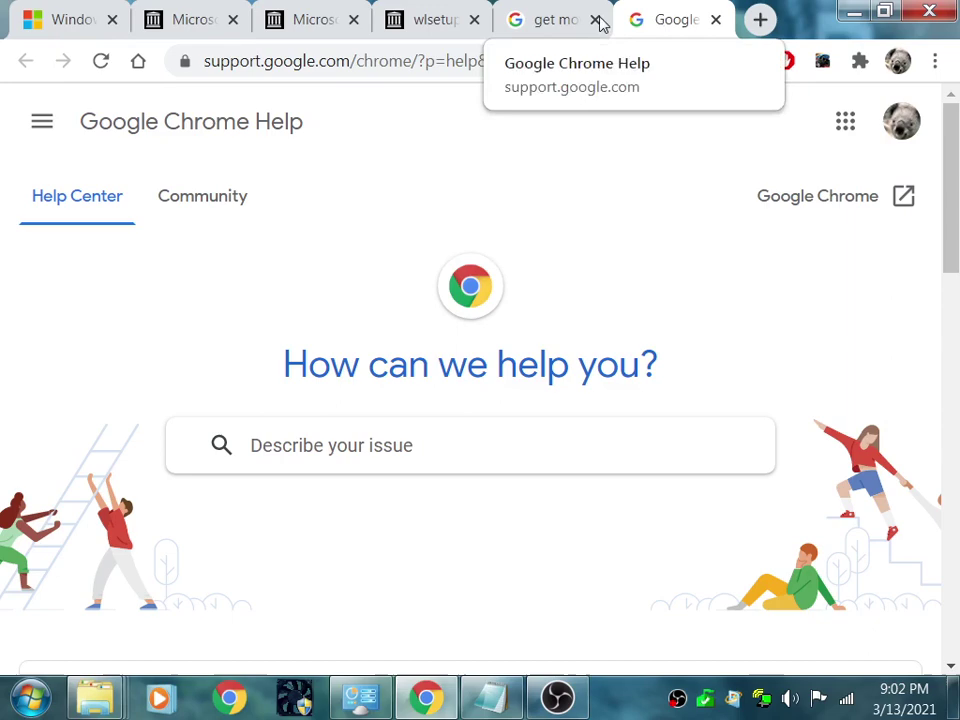
left_click(529, 28)
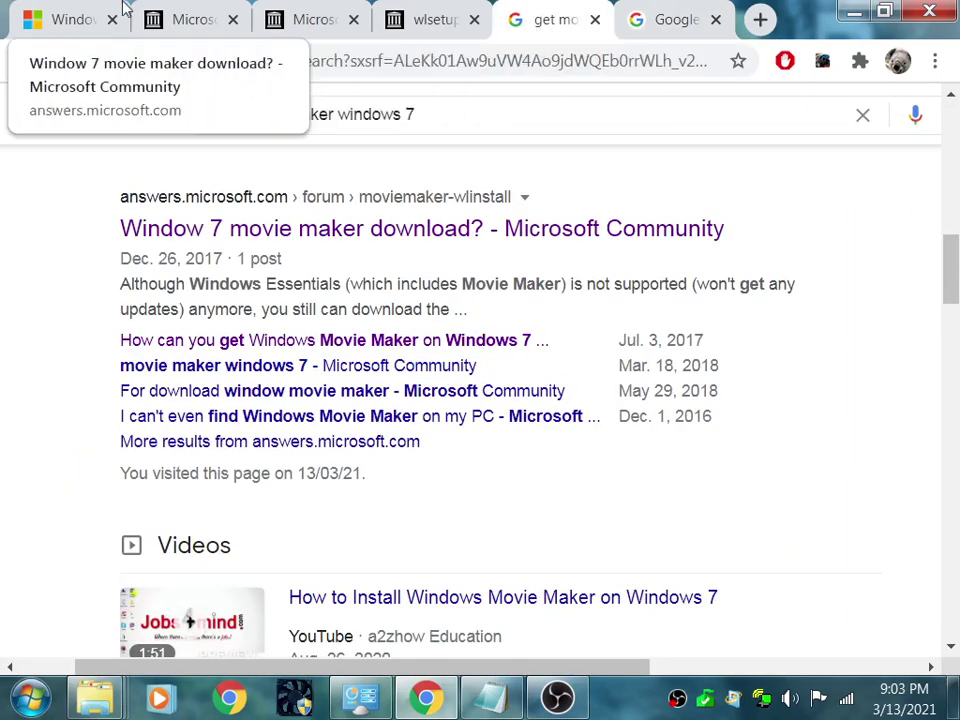
left_click(78, 33)
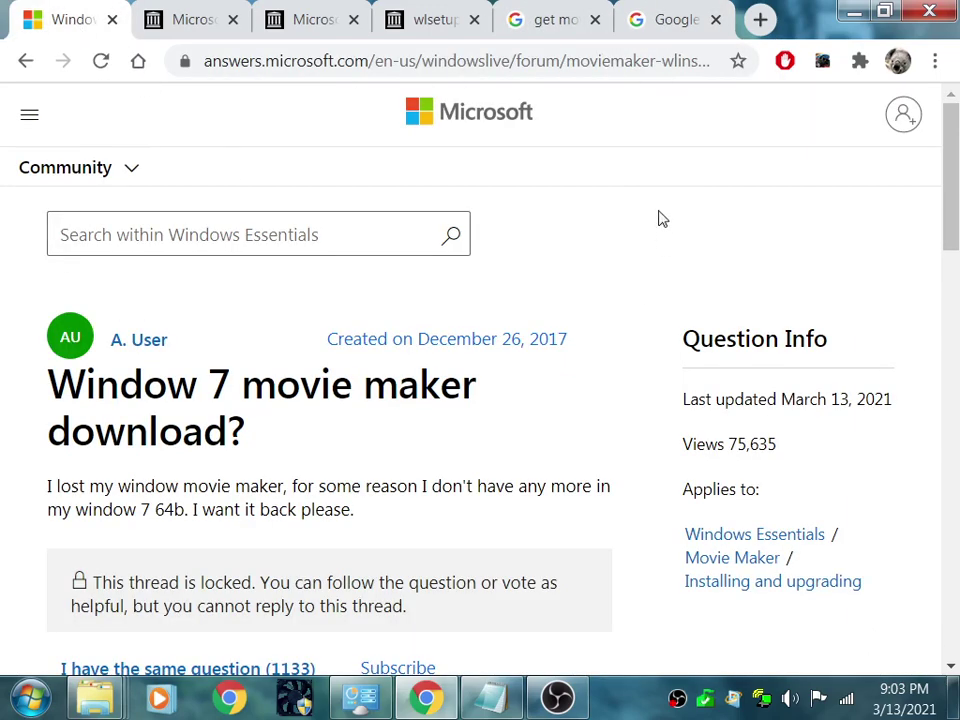
left_click_drag(955, 152, 954, 304)
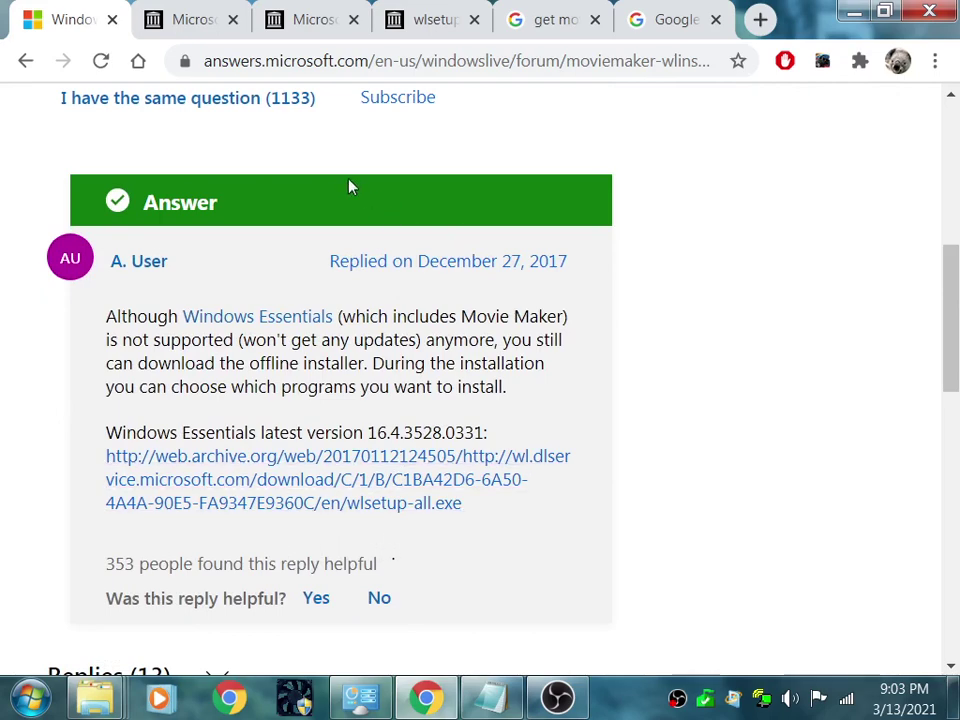
left_click(484, 705)
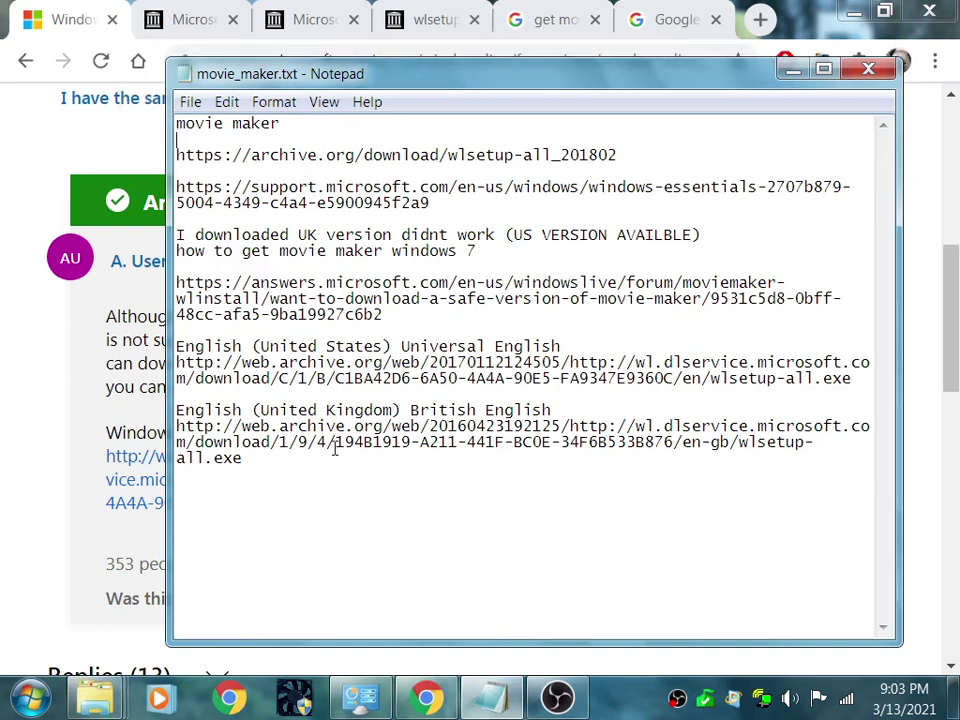
- Look over the archive.org tabs, then cancel the wlsetup-all (1).exe download
left_click(203, 24)
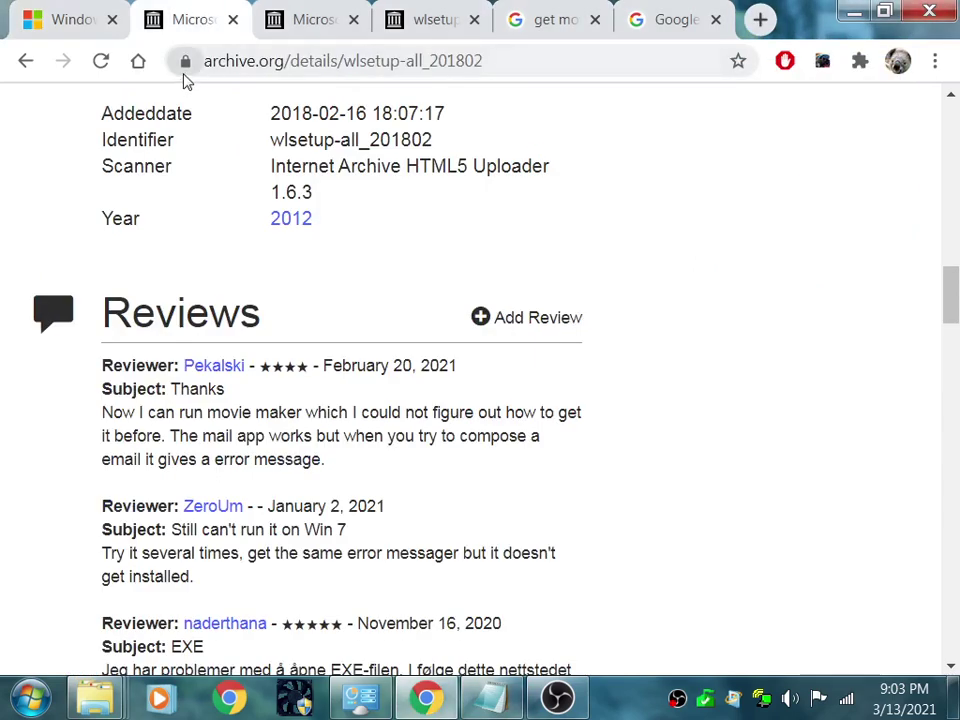
left_click(320, 24)
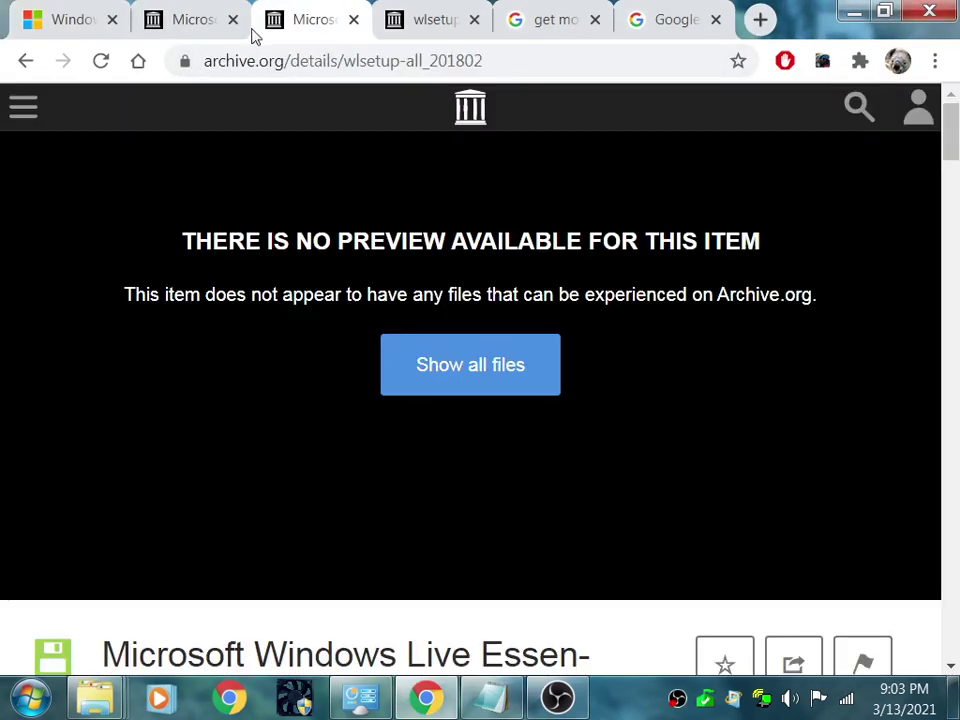
left_click(100, 24)
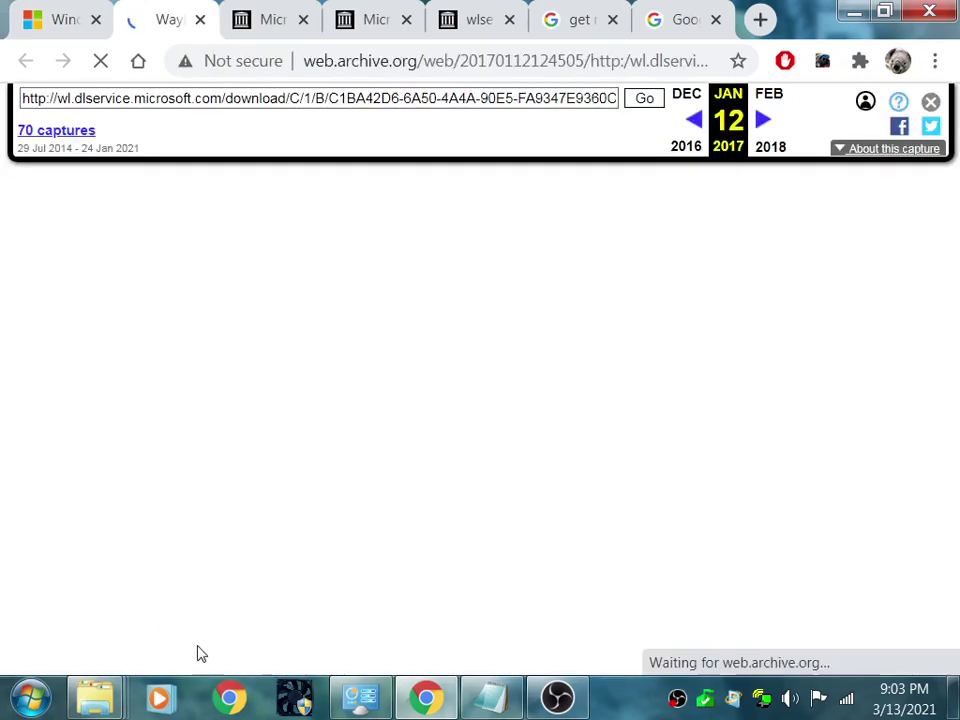
left_click(251, 645)
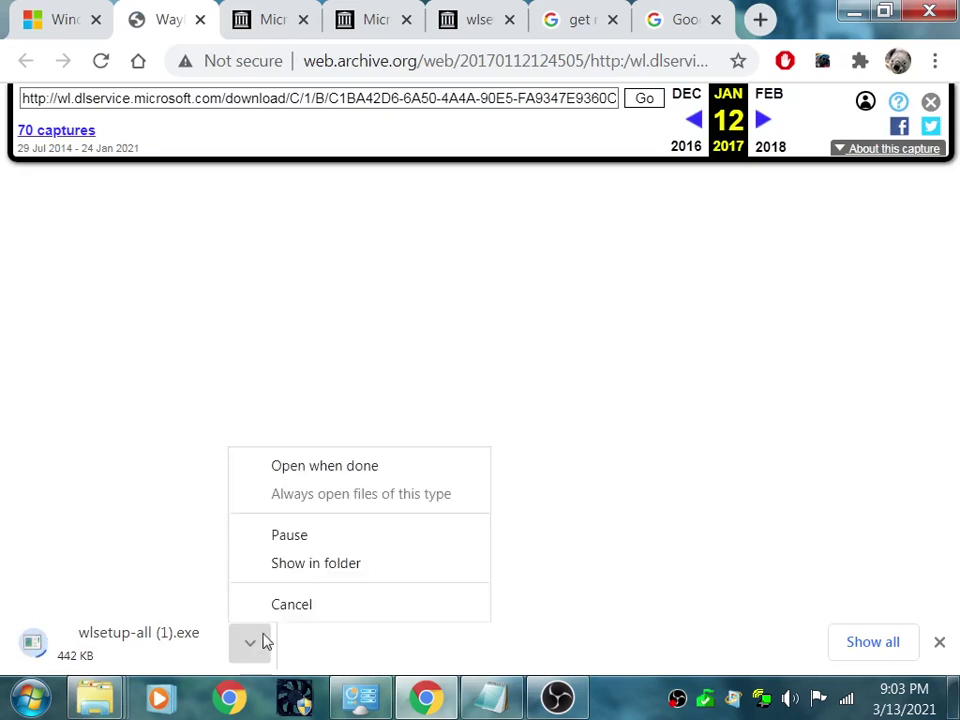
left_click(298, 608)
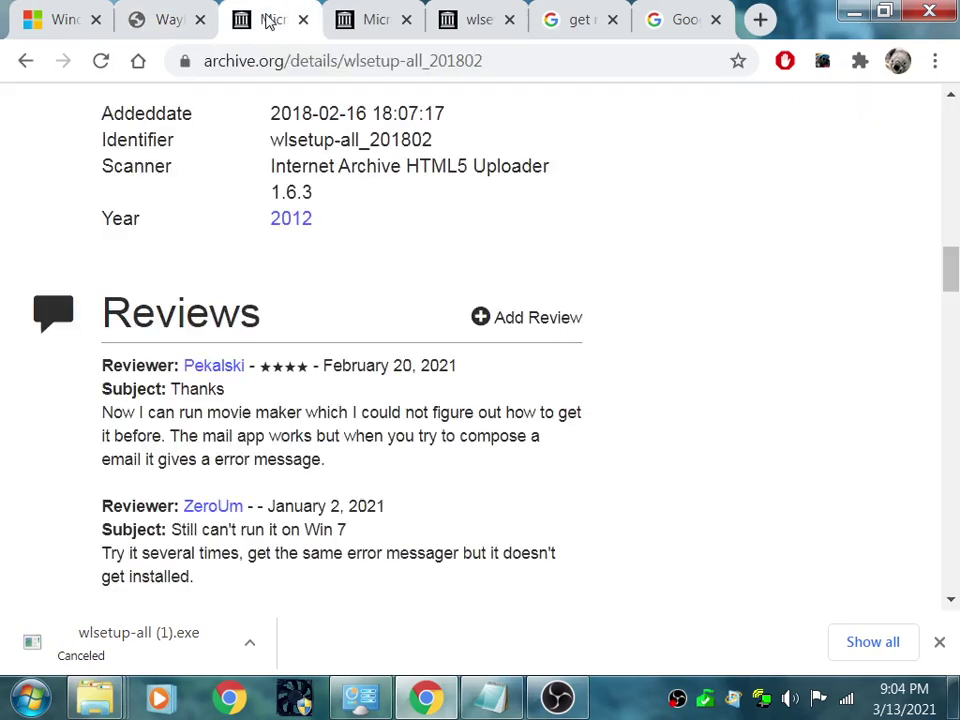
- Close the extra archive.org tab and return to the wlsetup-all_201802 file listing
left_click(303, 20)
left_click(379, 22)
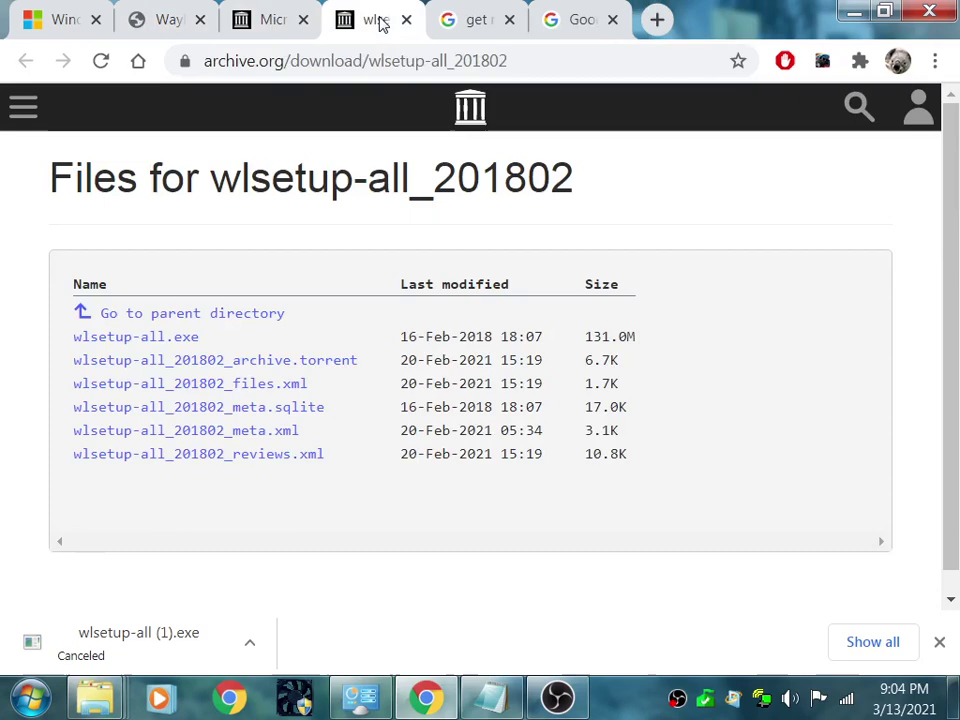
left_click(472, 26)
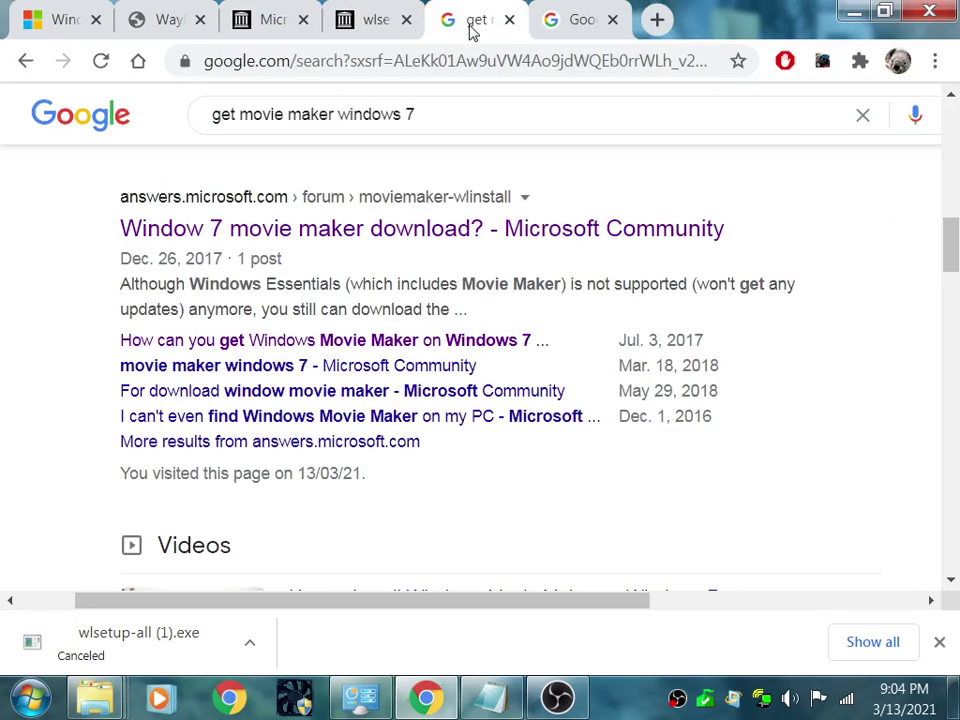
left_click(394, 27)
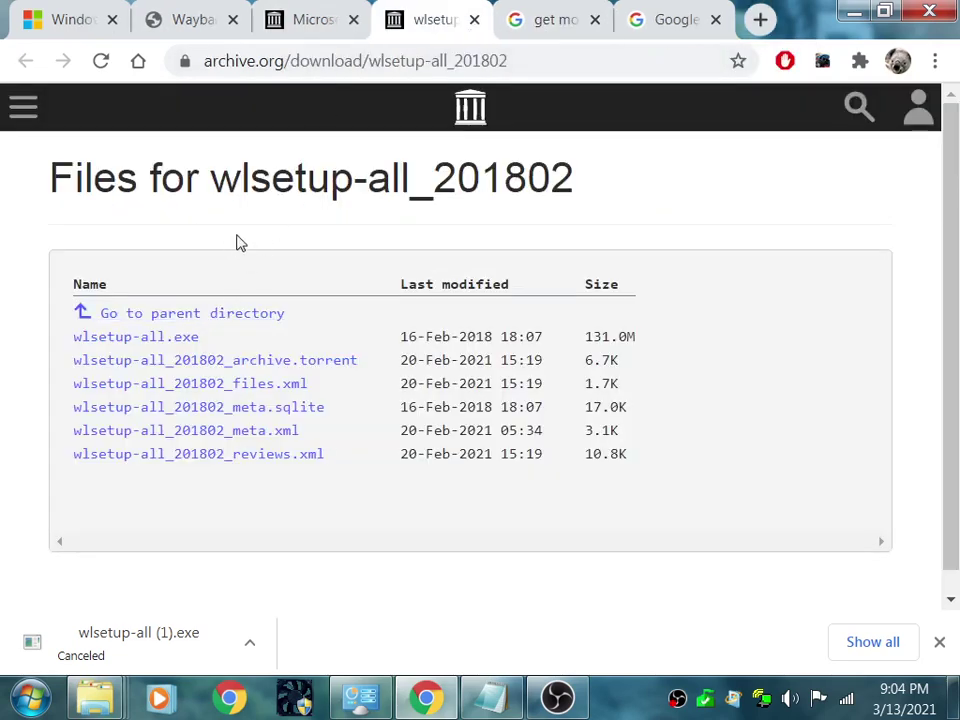
- Go up to the Windows Live Essentials 2012 item page and scroll through its details
left_click(213, 316)
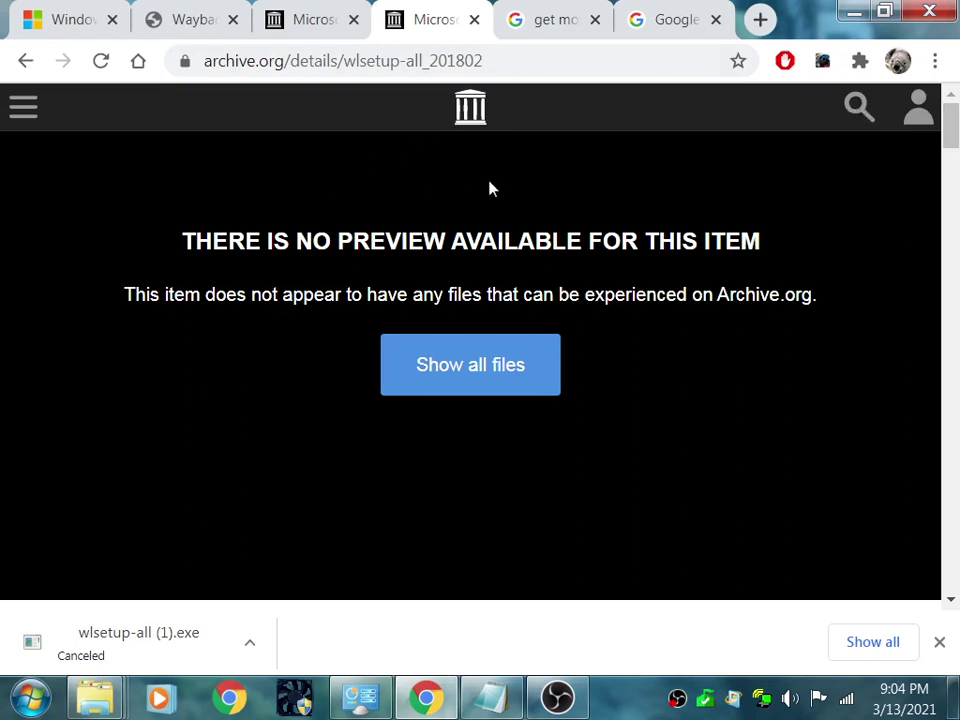
left_click_drag(955, 122, 953, 168)
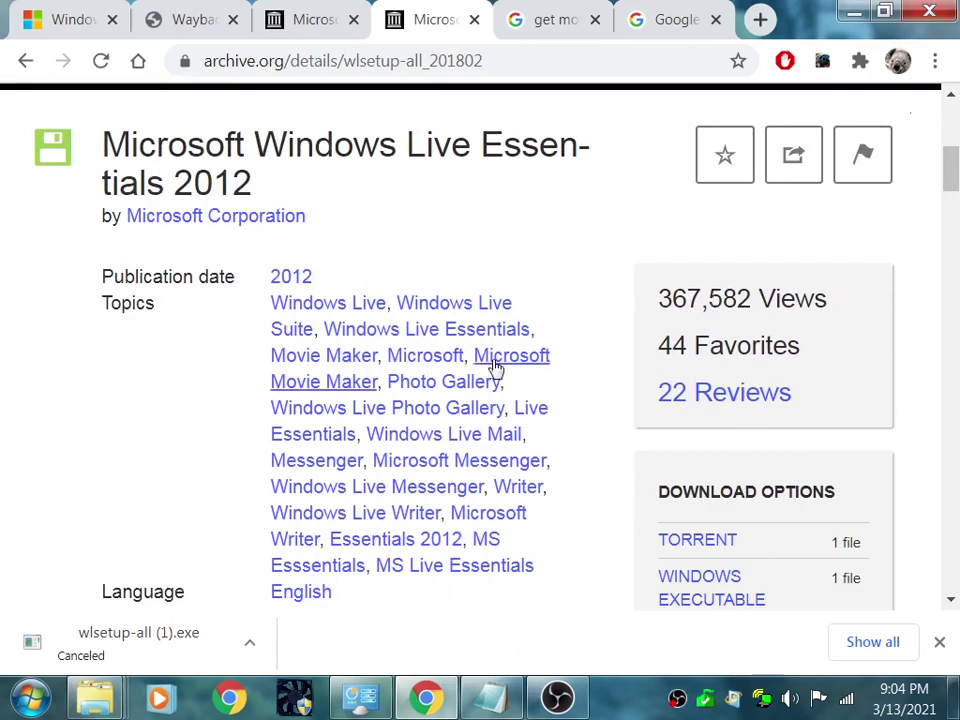
left_click_drag(955, 152, 953, 250)
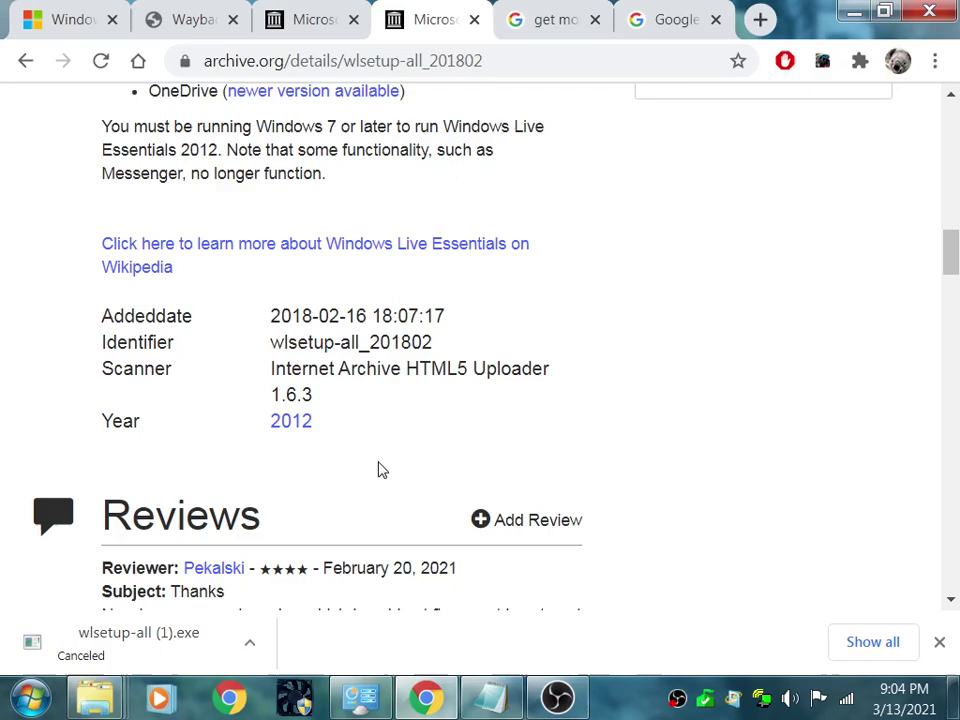
left_click_drag(954, 257, 953, 158)
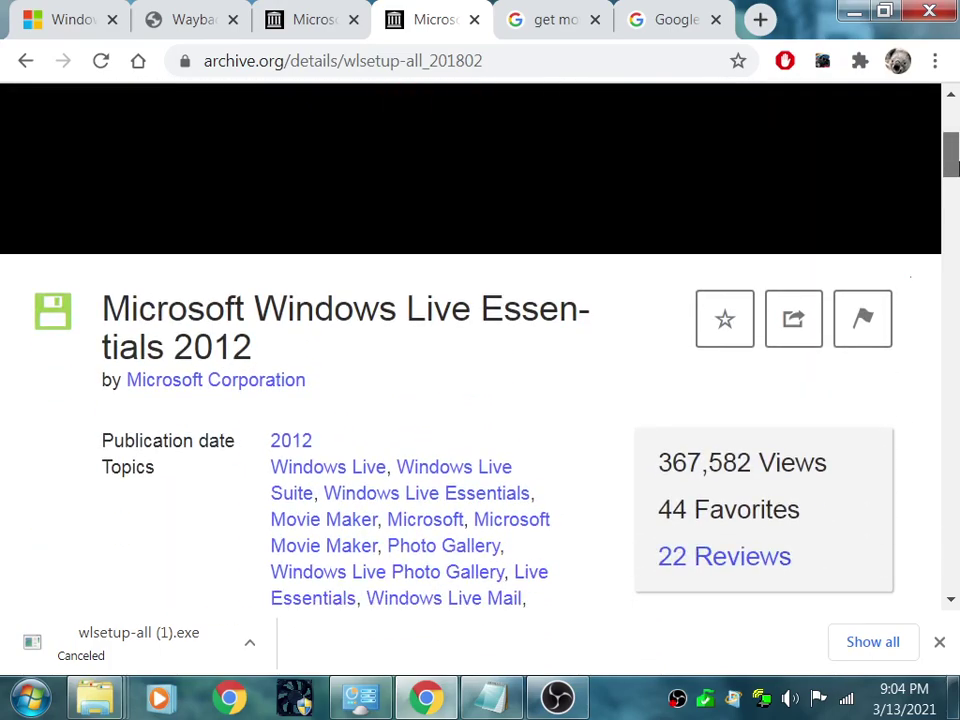
left_click(316, 19)
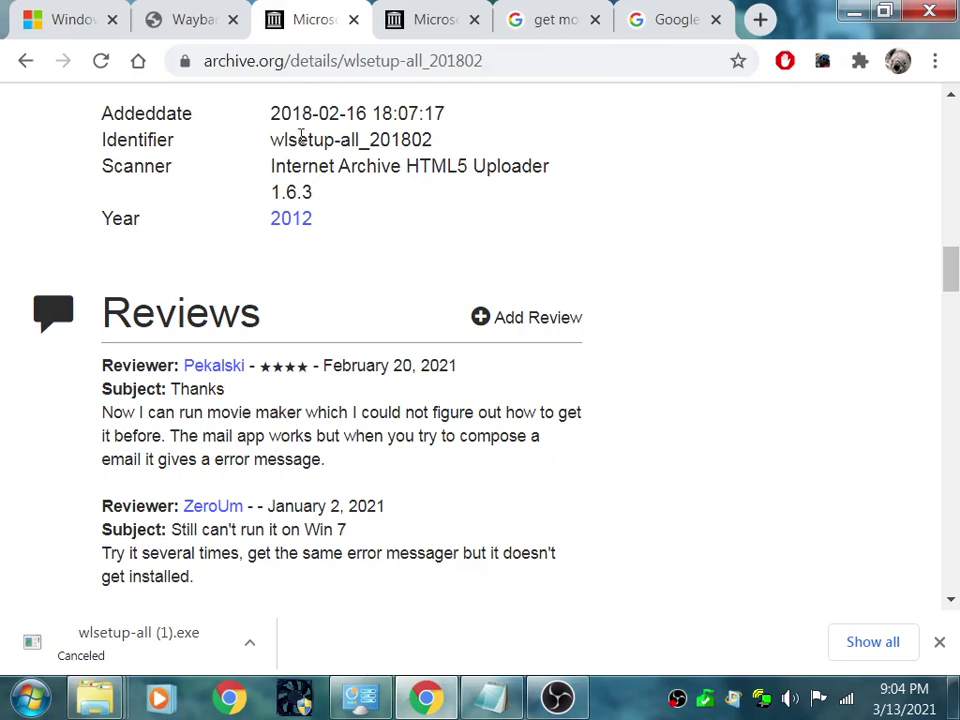
left_click(191, 20)
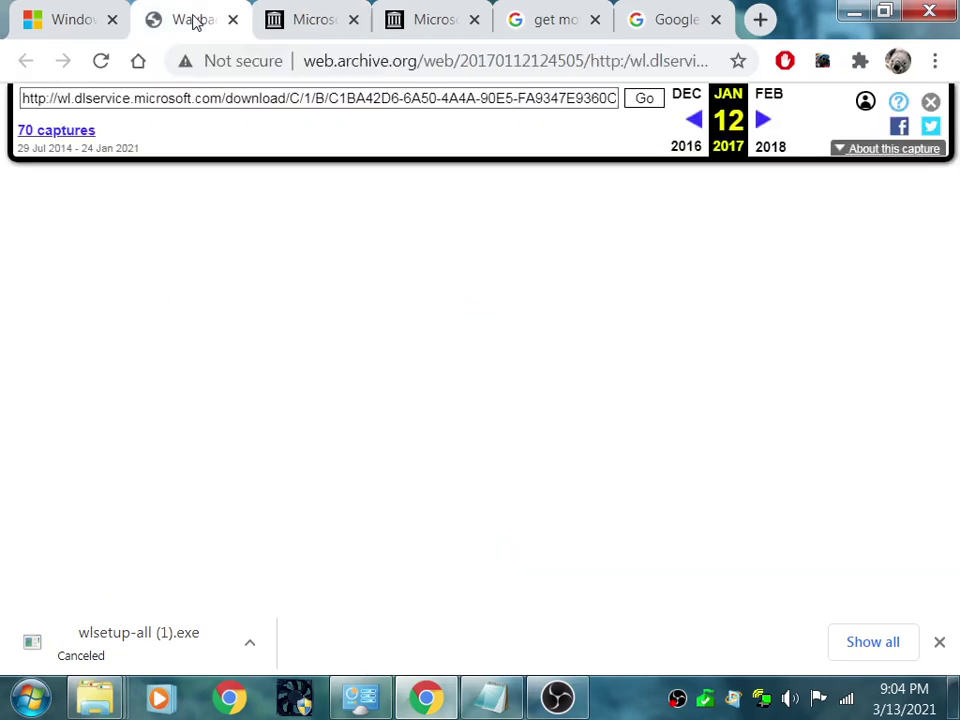
left_click(338, 22)
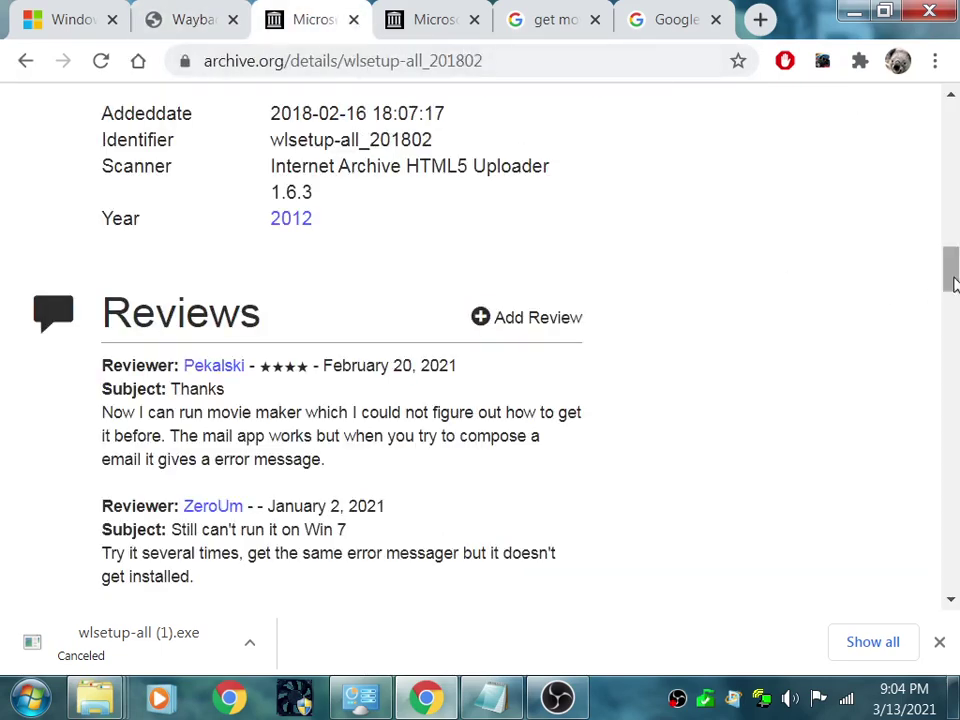
left_click_drag(951, 272, 955, 182)
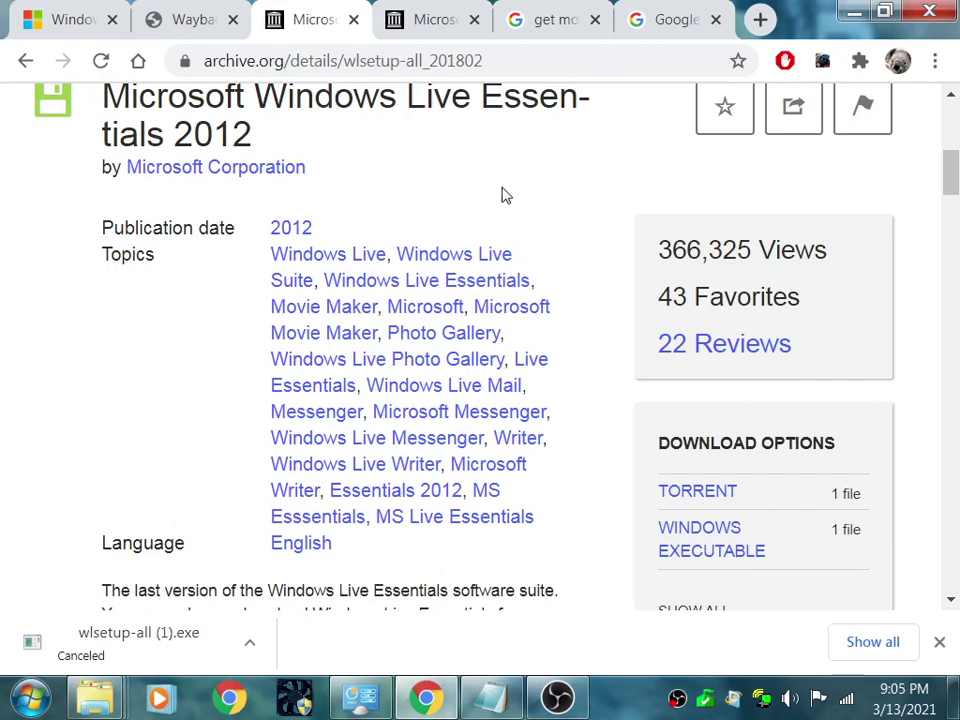
left_click(446, 38)
left_click(534, 26)
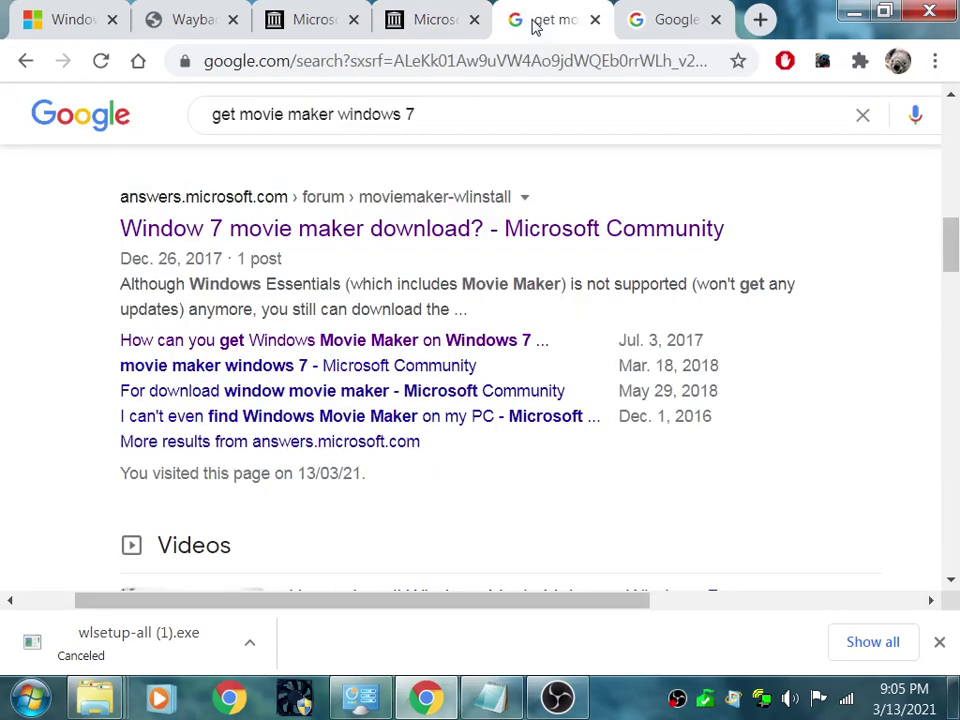
left_click(490, 697)
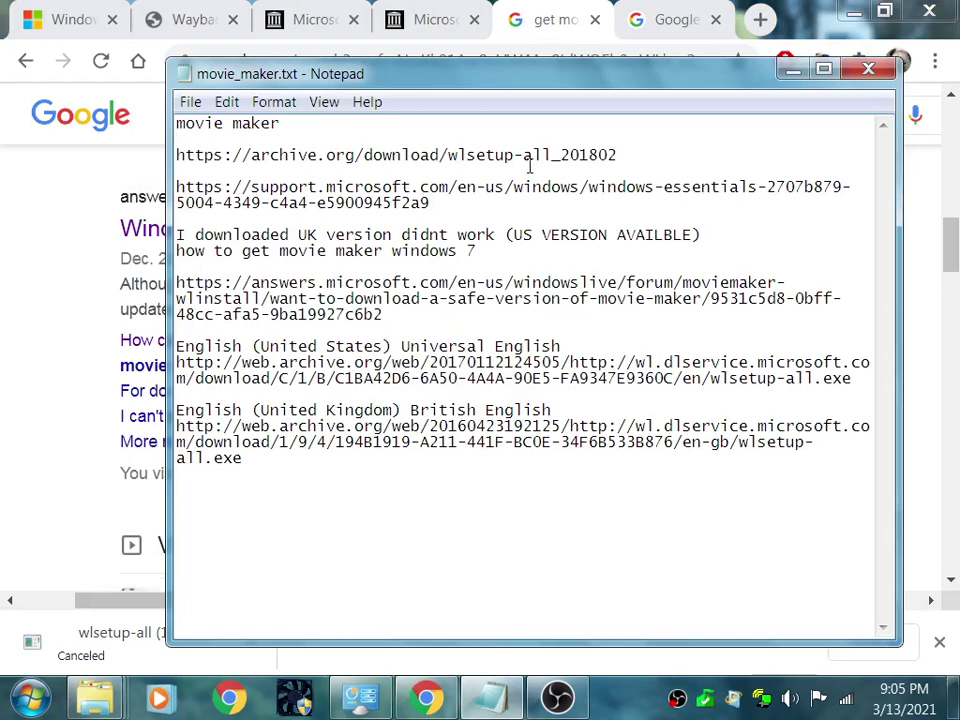
left_click(321, 22)
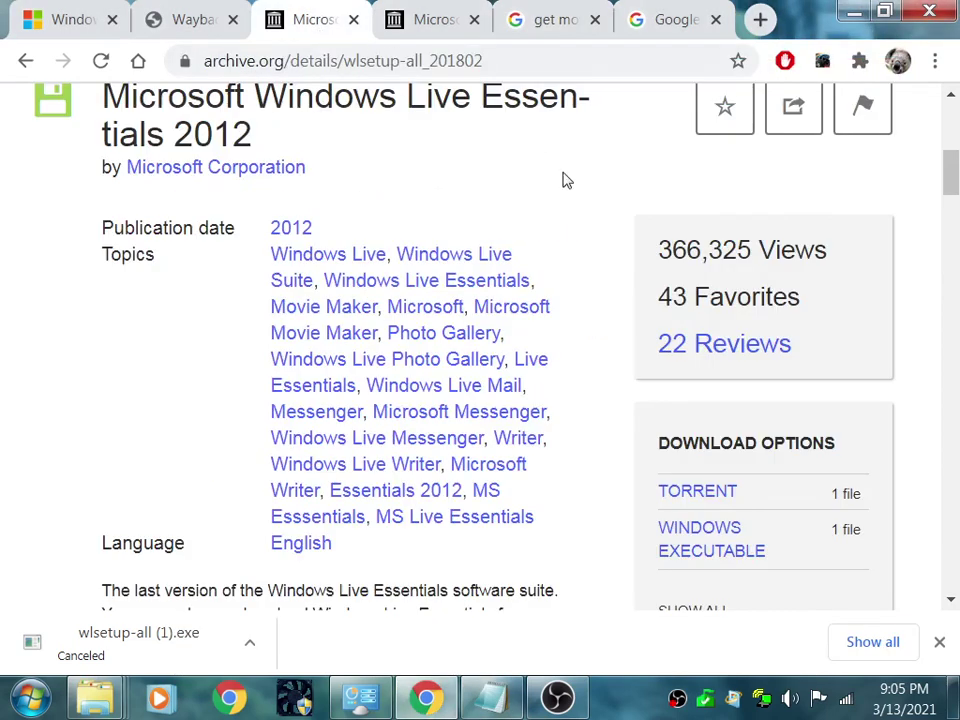
left_click_drag(953, 200, 953, 155)
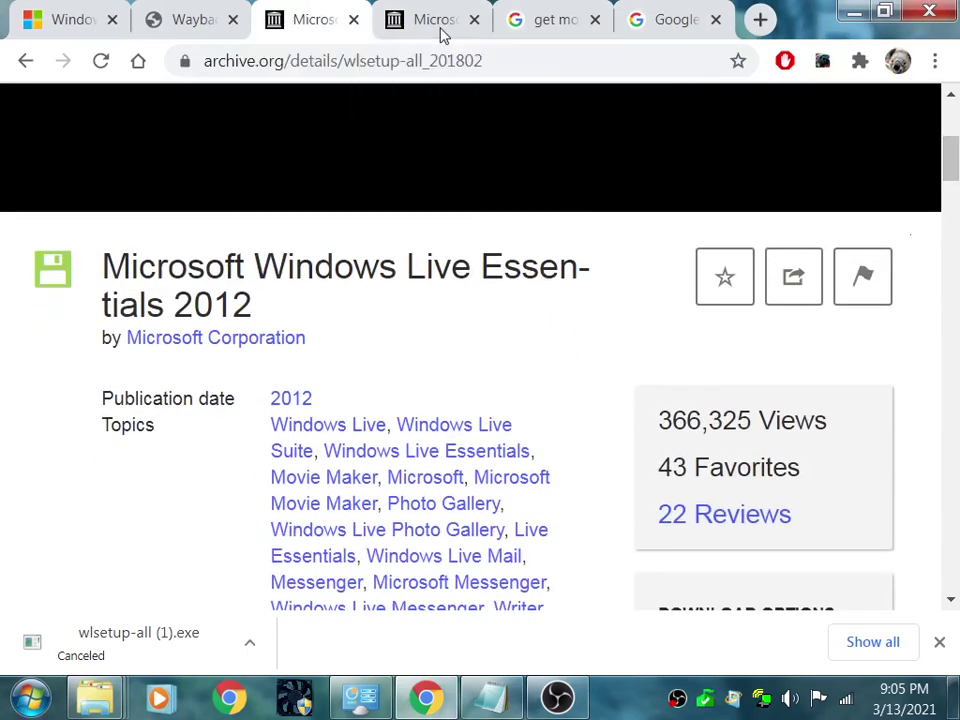
left_click(441, 30)
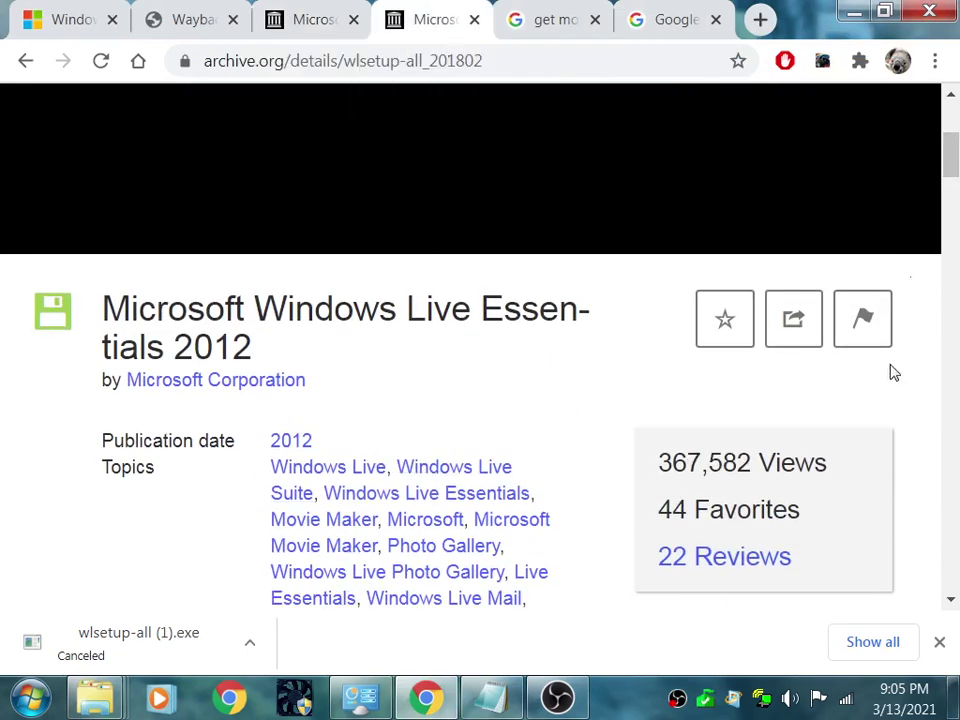
left_click(955, 200)
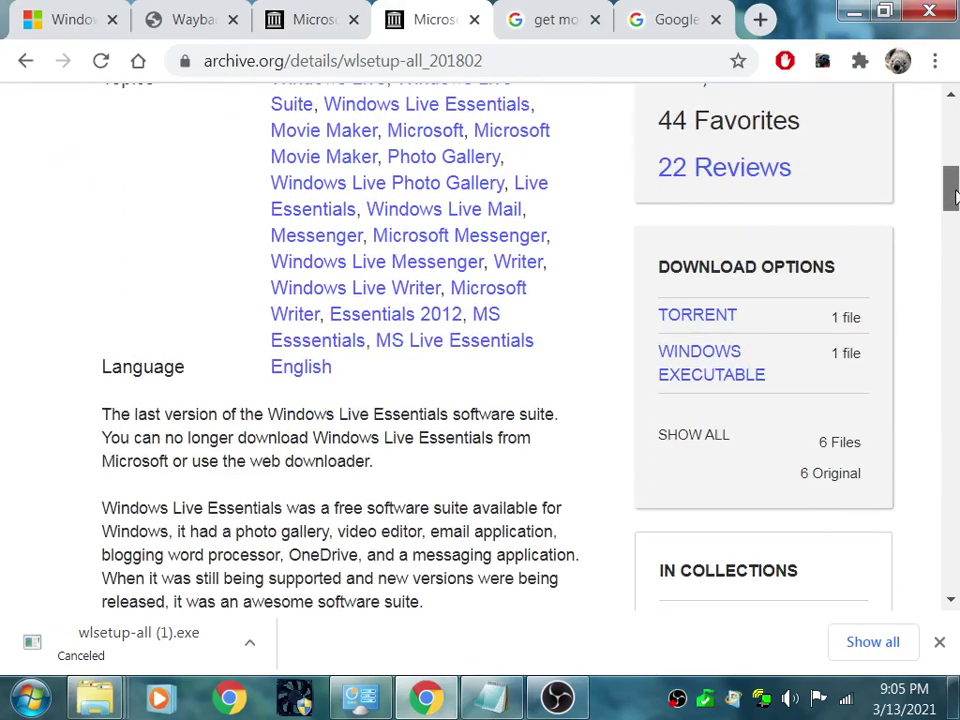
left_click_drag(955, 200, 955, 262)
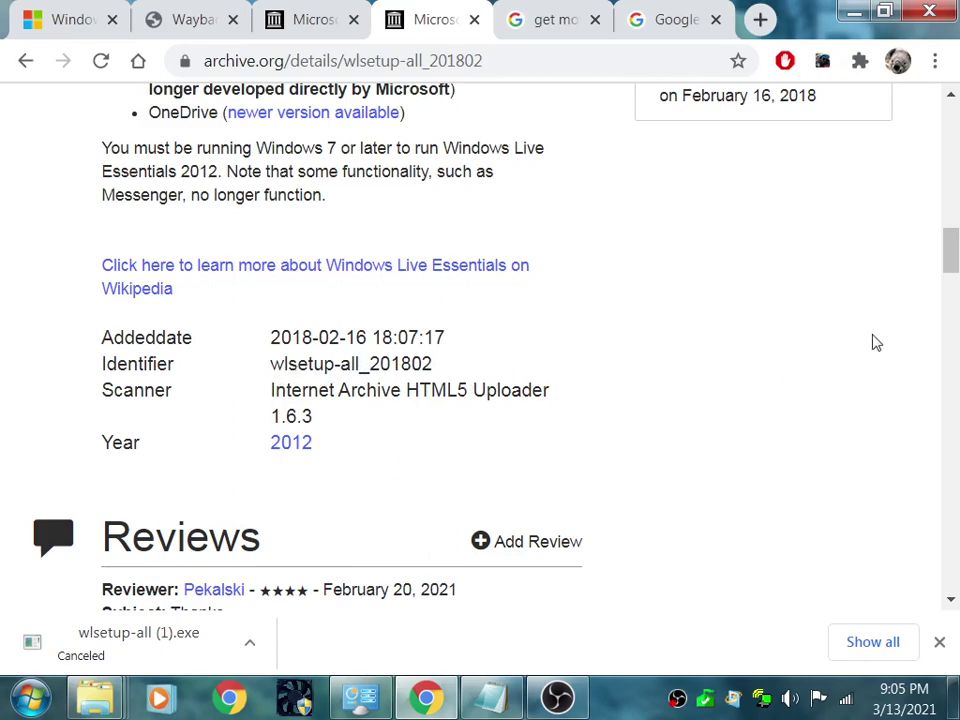
left_click_drag(949, 246, 951, 194)
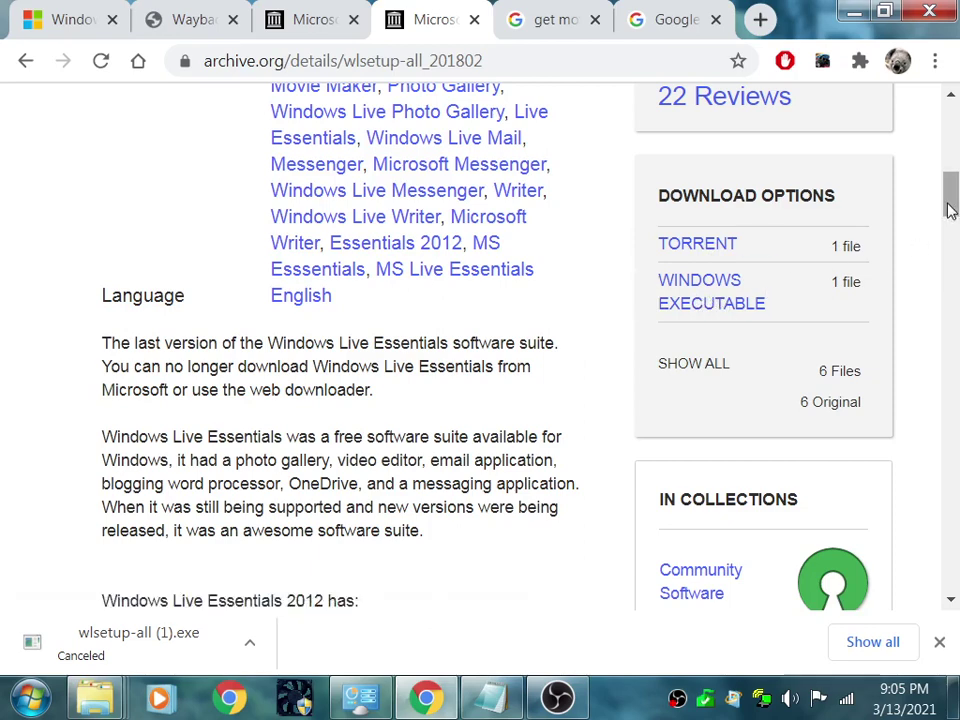
left_click_drag(949, 204, 955, 110)
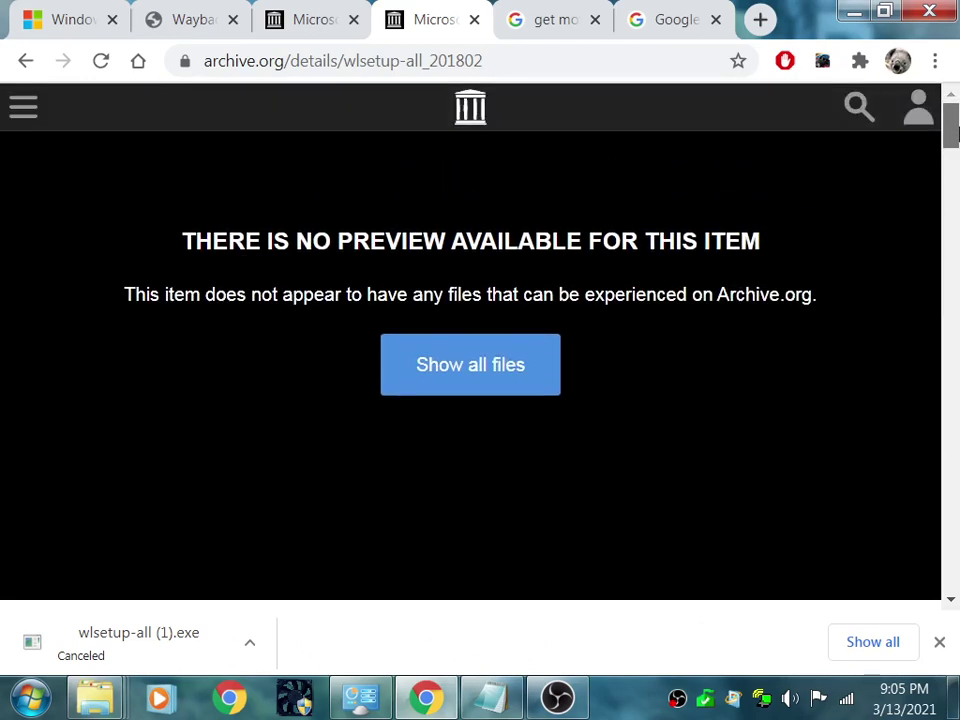
- Close the unneeded search results tab, leaving Chrome Help and the movie_maker.txt notes showing
left_click(670, 22)
left_click(595, 20)
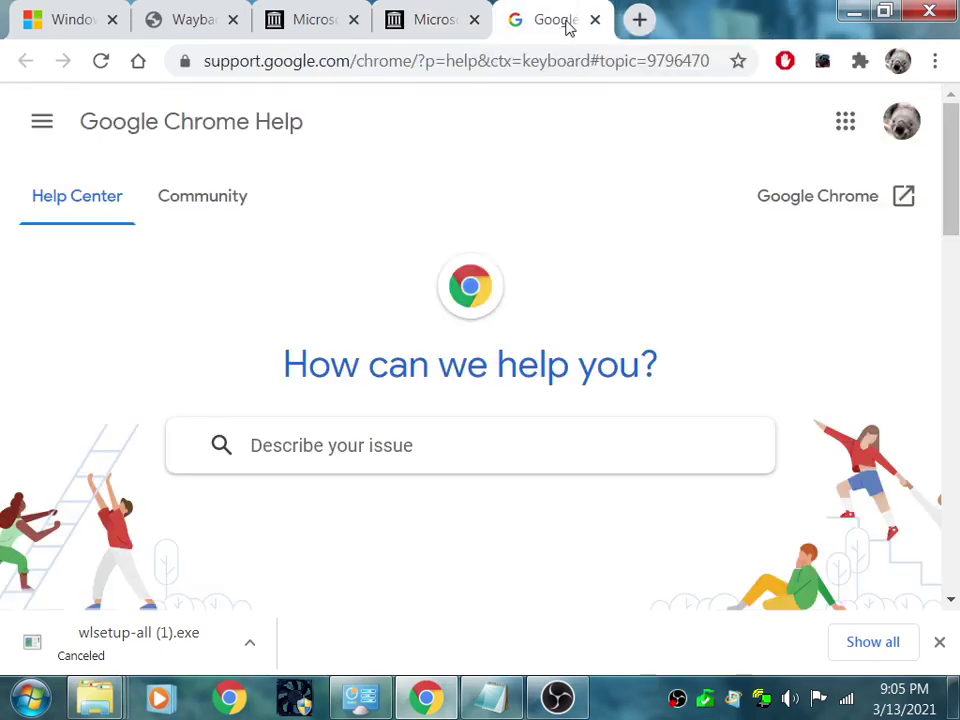
left_click(490, 700)
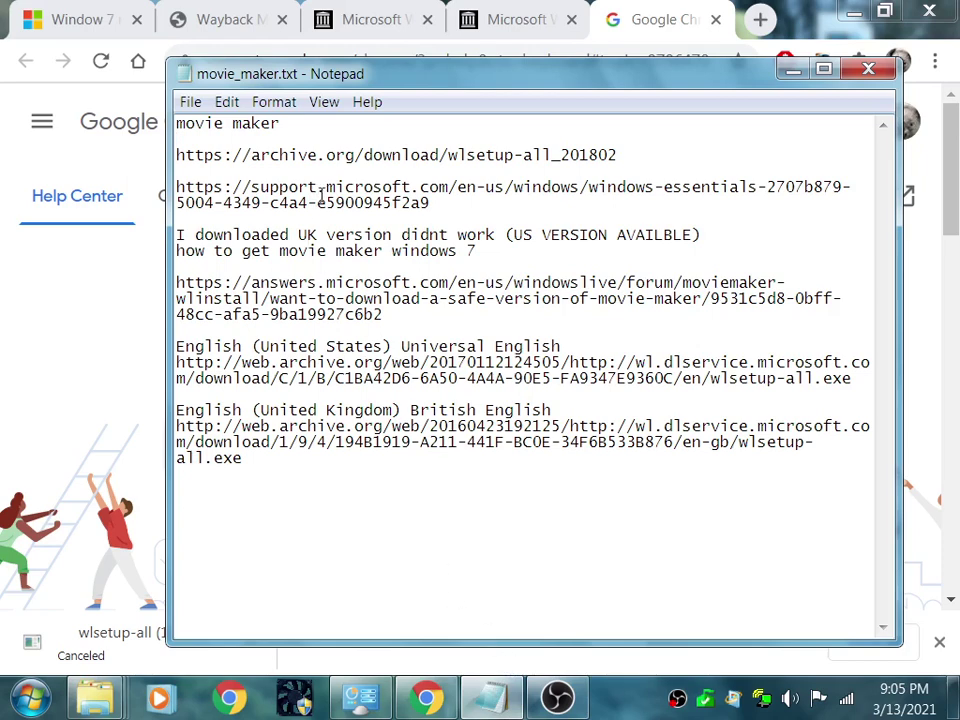
- Launch Movie Maker from the Start Menu's All Programs list
left_click(30, 700)
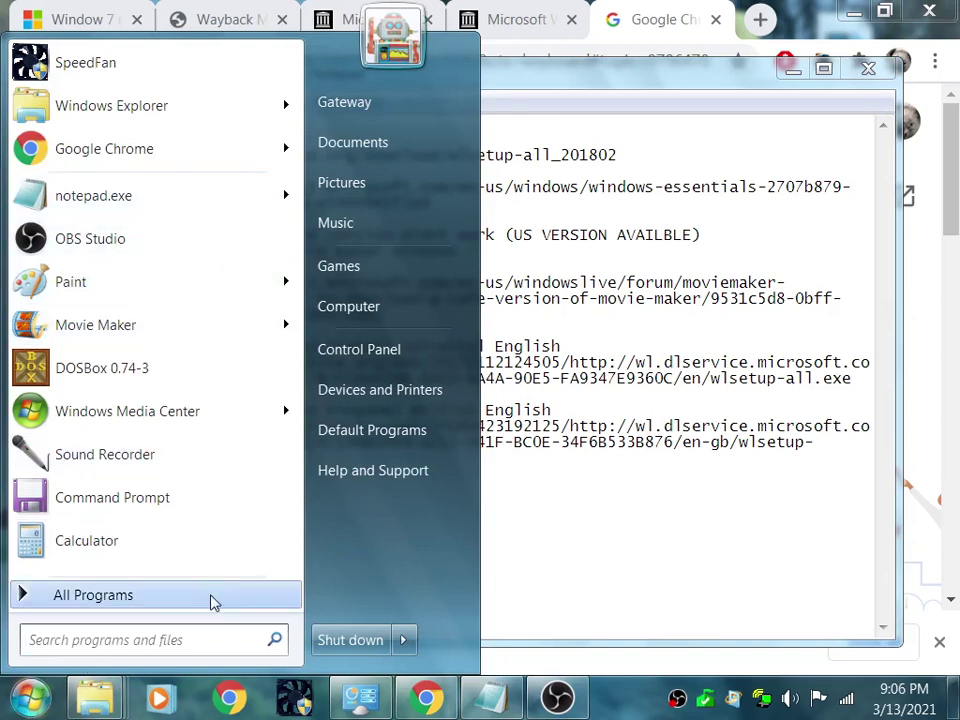
left_click(111, 598)
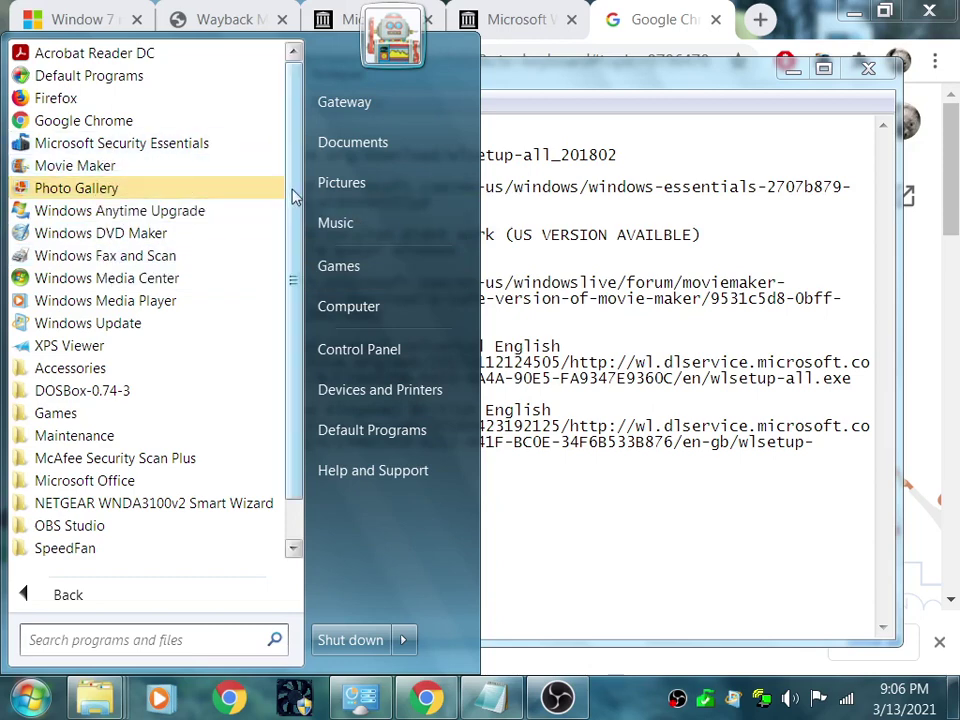
left_click_drag(296, 196, 296, 231)
left_click_drag(298, 336, 307, 365)
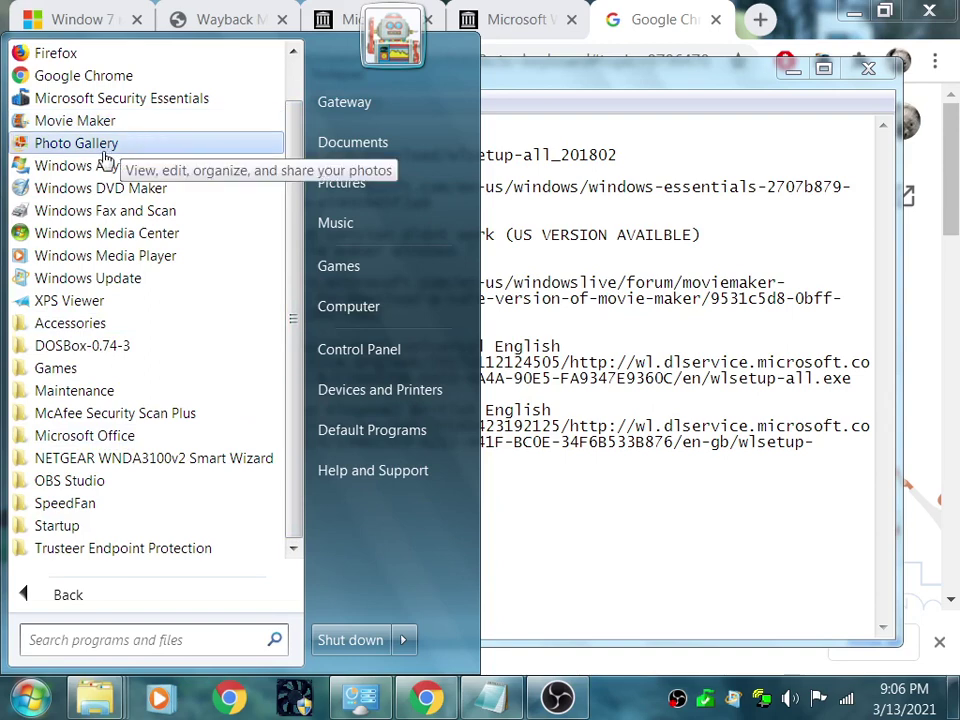
left_click(78, 120)
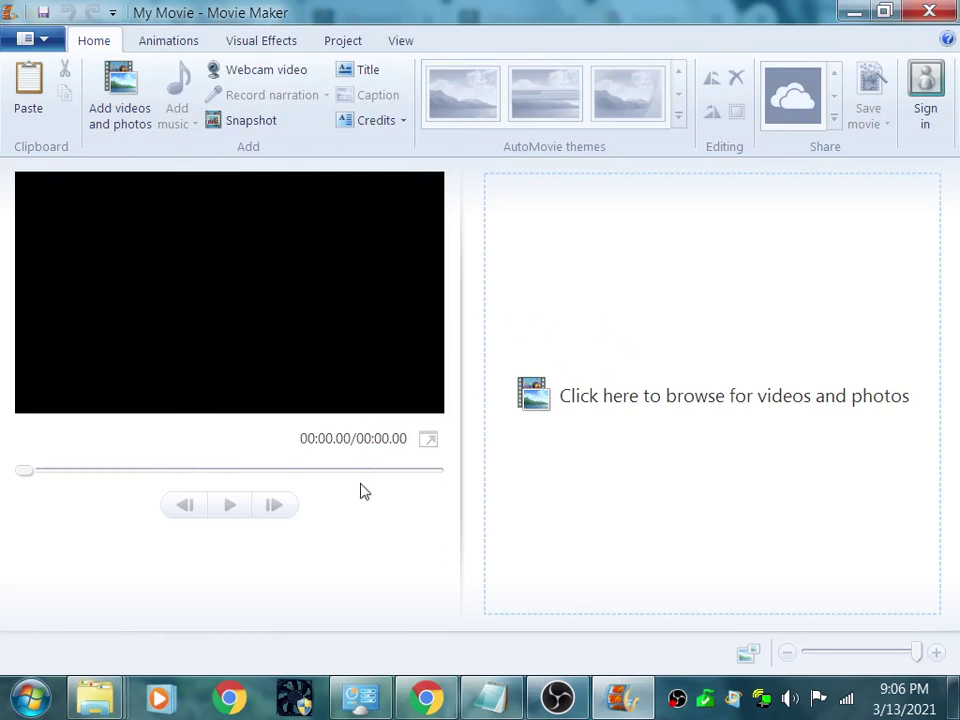
- Show About Movie Maker from the File menu, confirming Version 2012, Build 16.4.3528.0331
left_click(50, 45)
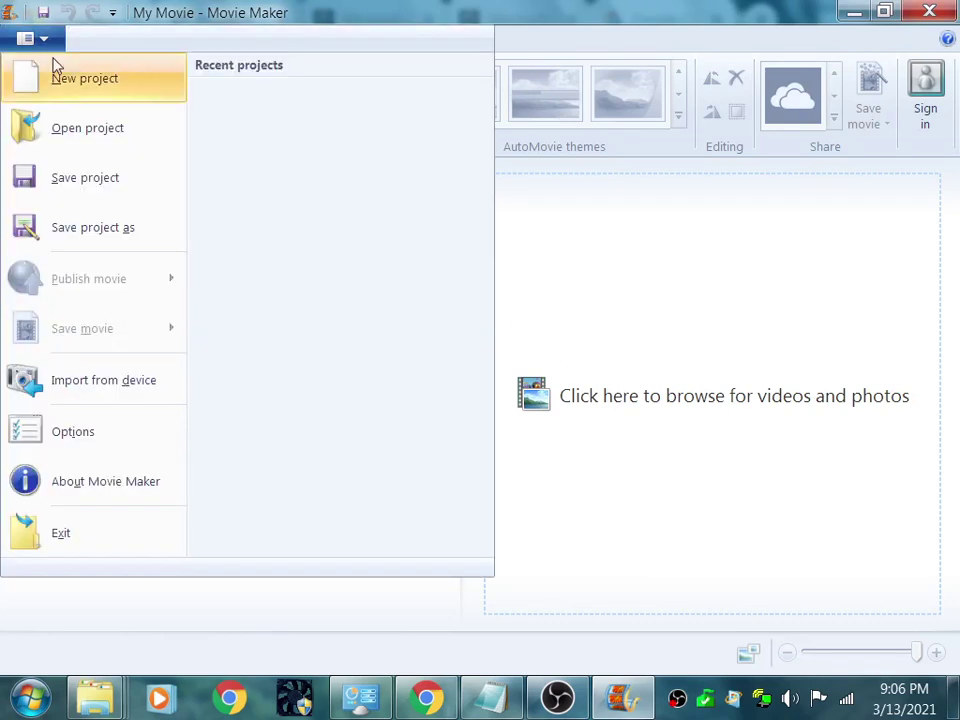
left_click(90, 497)
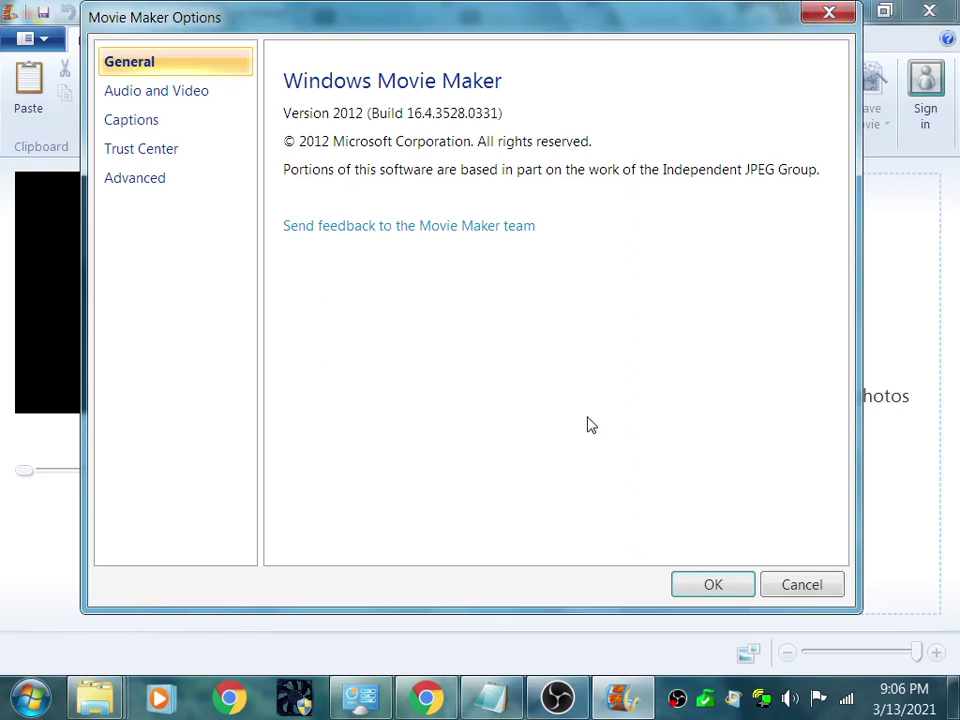
left_click(30, 698)
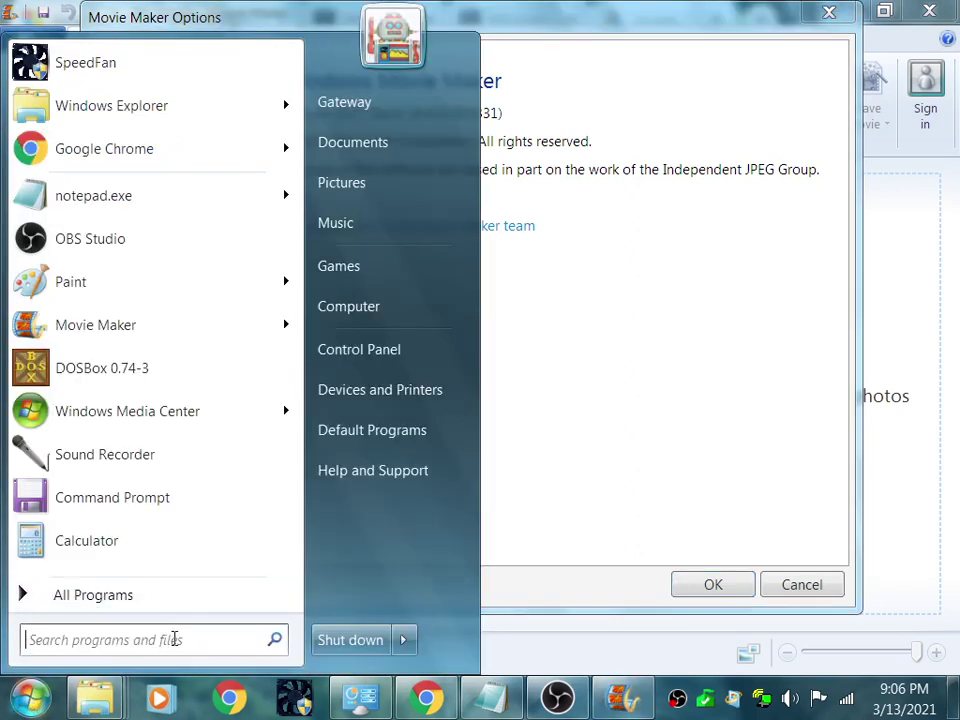
- Open the Properties of wlsetup-all.exe in the Downloads folder
left_click(395, 313)
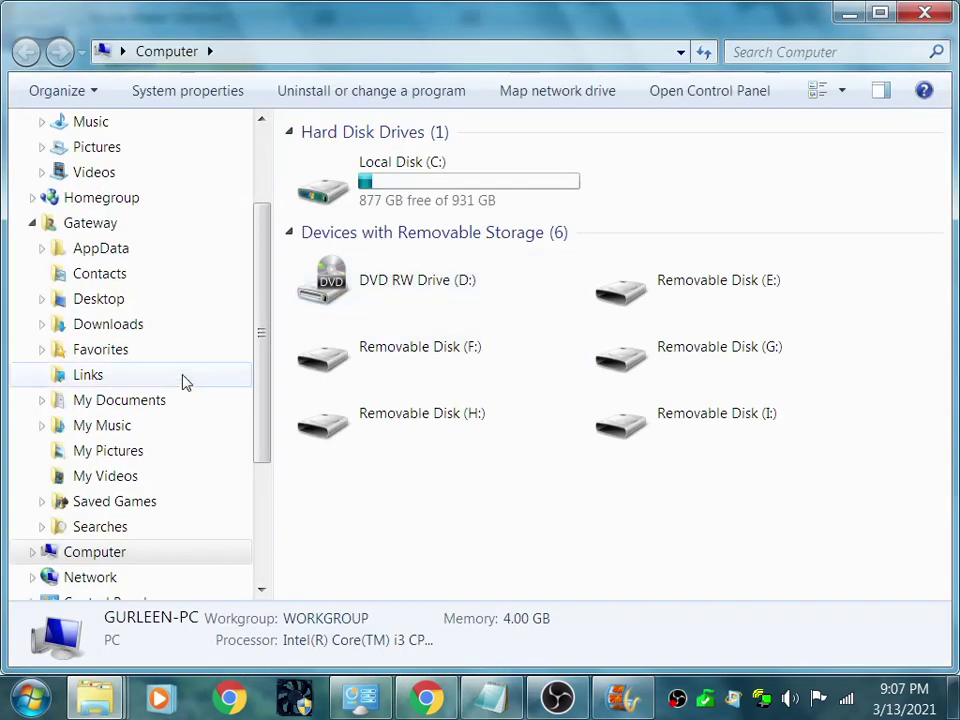
left_click(135, 324)
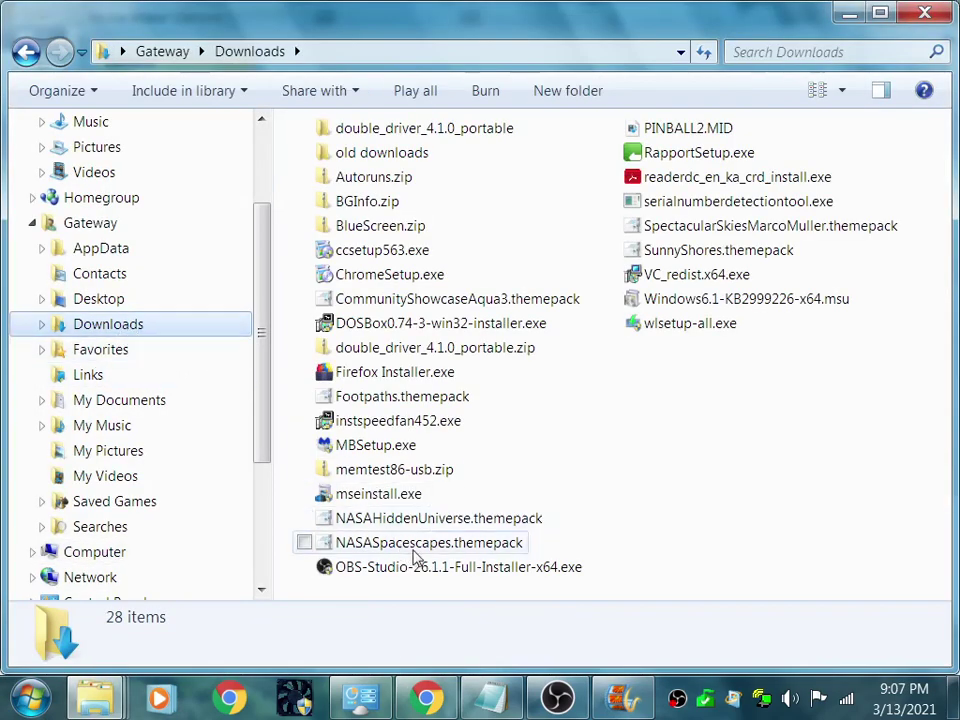
mouse_move(676, 338)
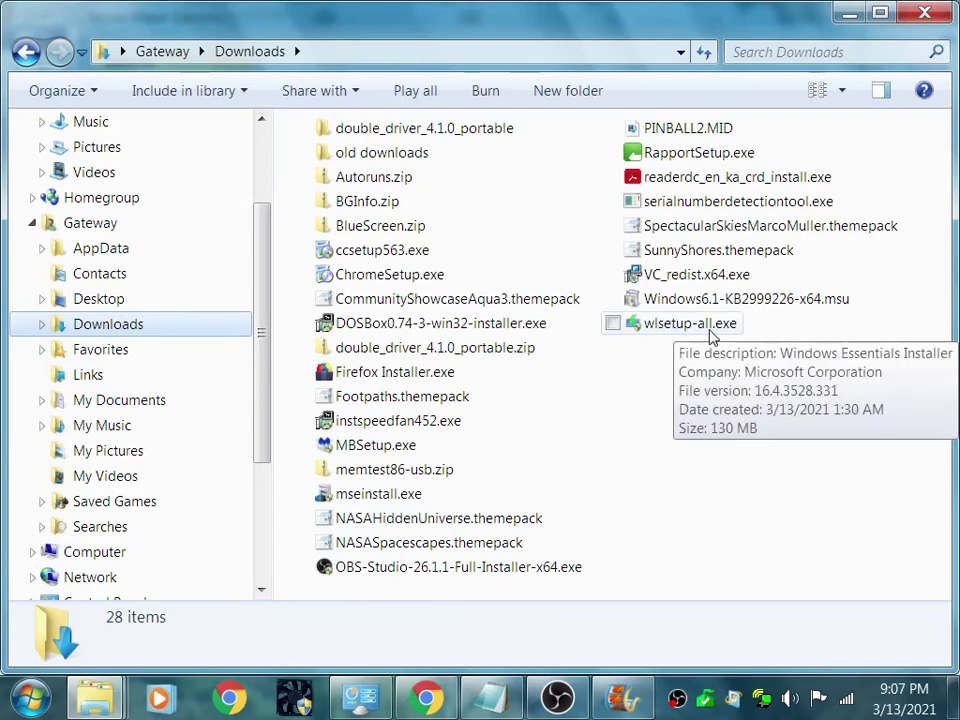
right_click(690, 326)
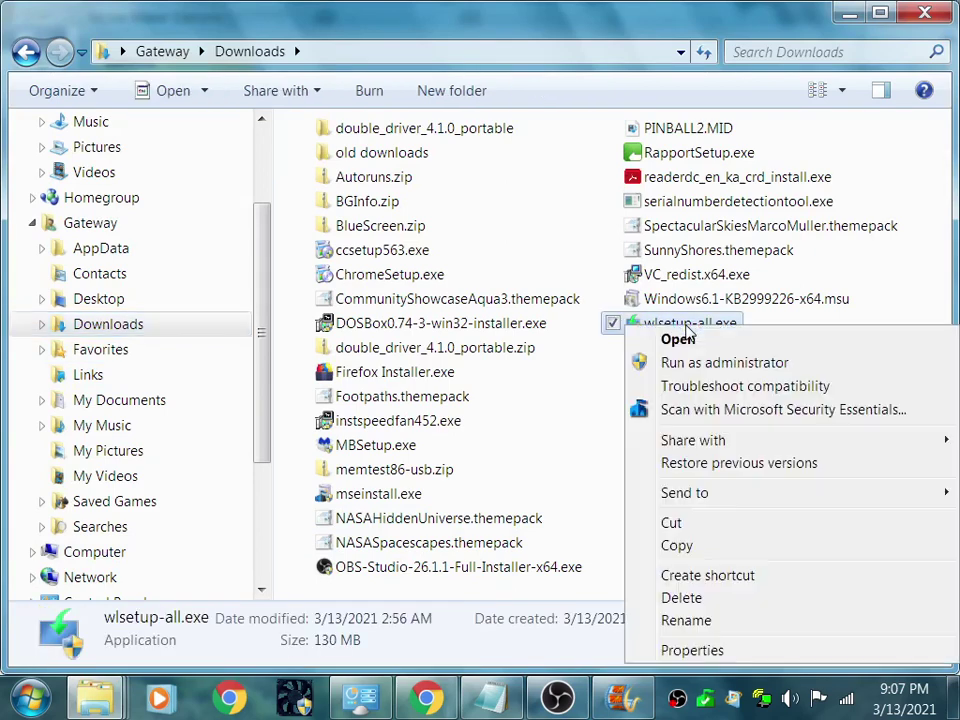
left_click(695, 651)
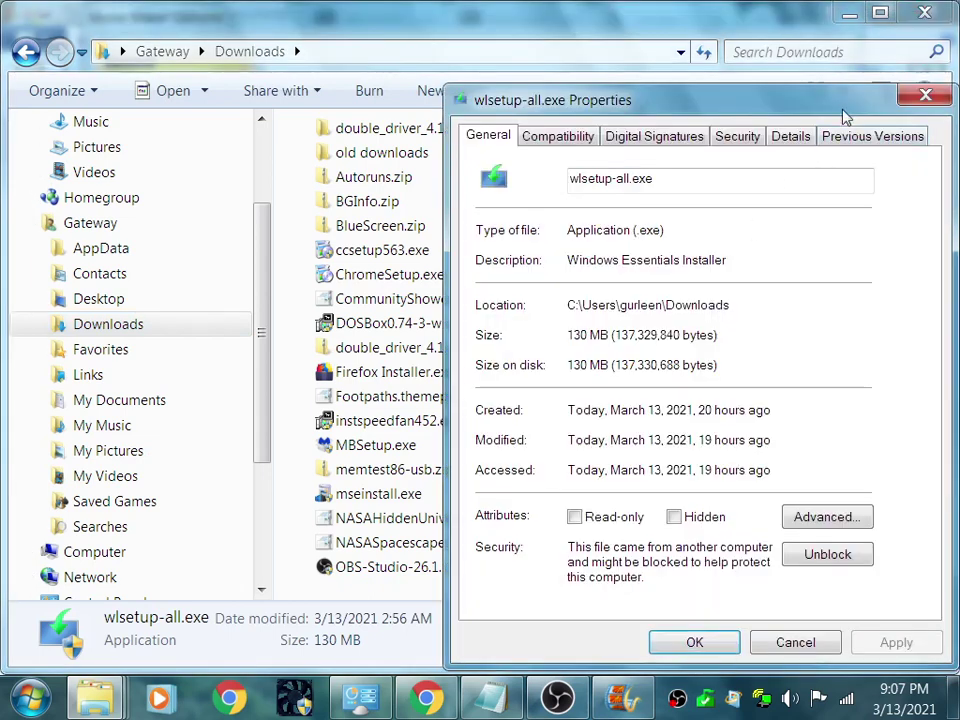
- Review each Properties tab, including Details with version 16.4.3528.331, ending on General
left_click(560, 140)
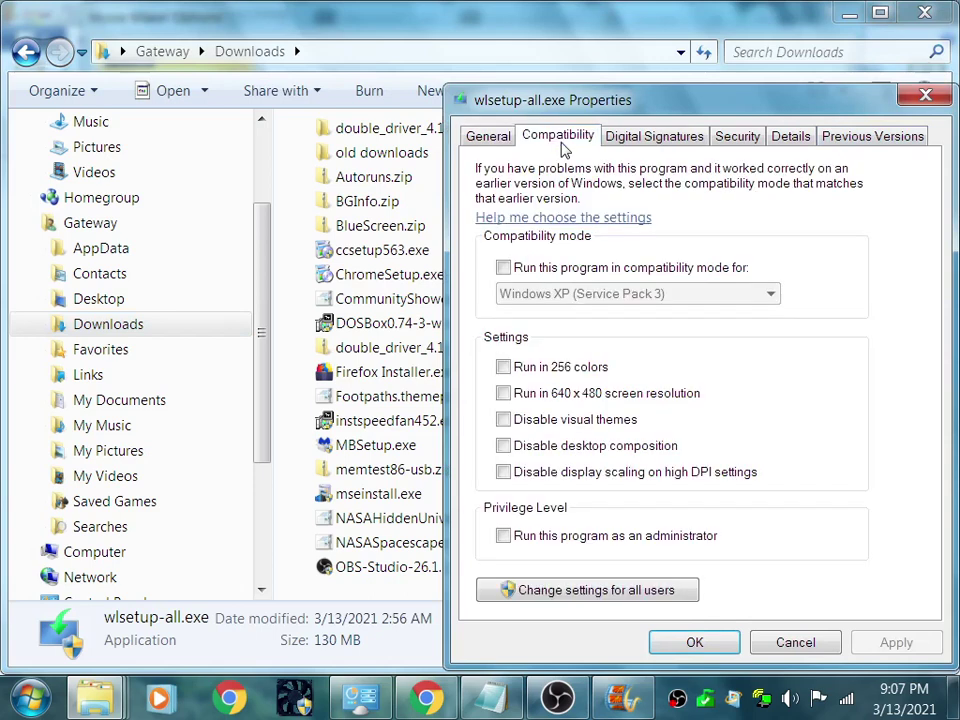
left_click(624, 146)
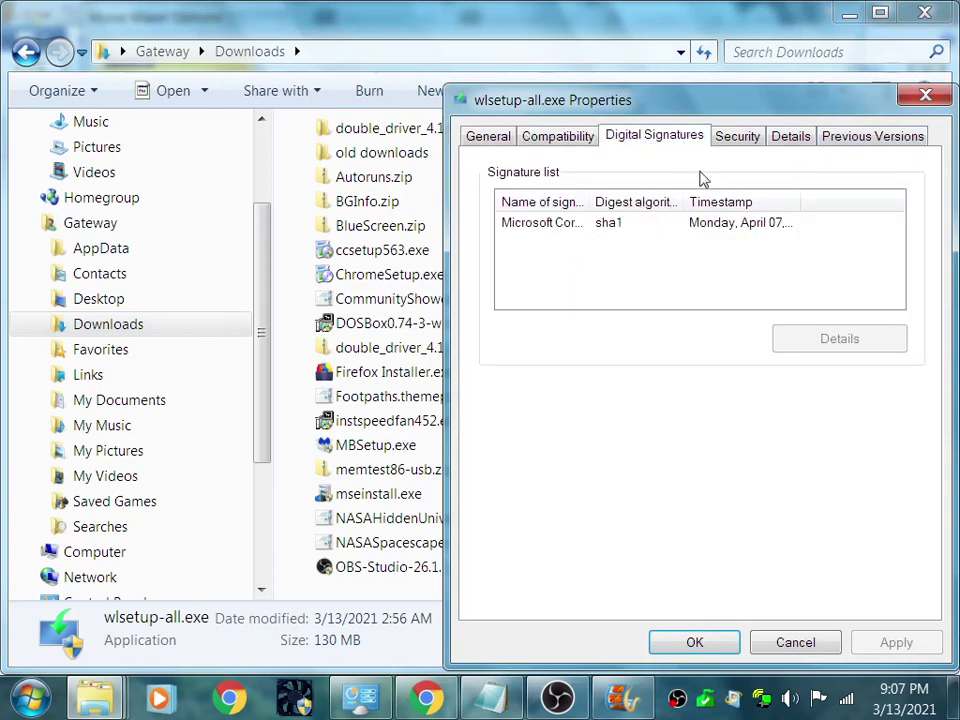
left_click(737, 136)
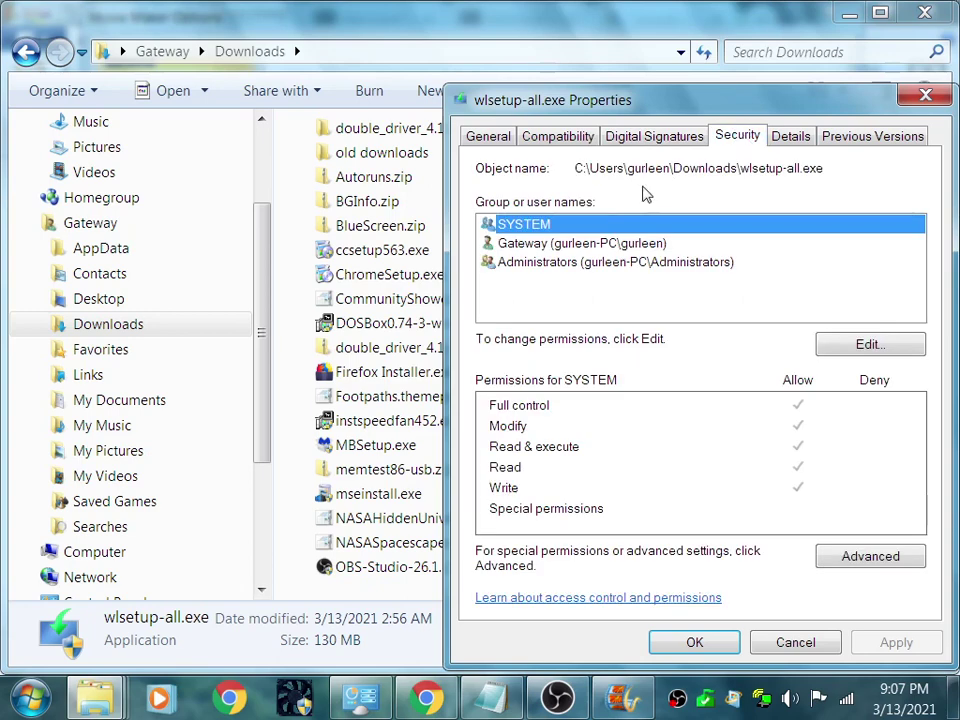
left_click(805, 142)
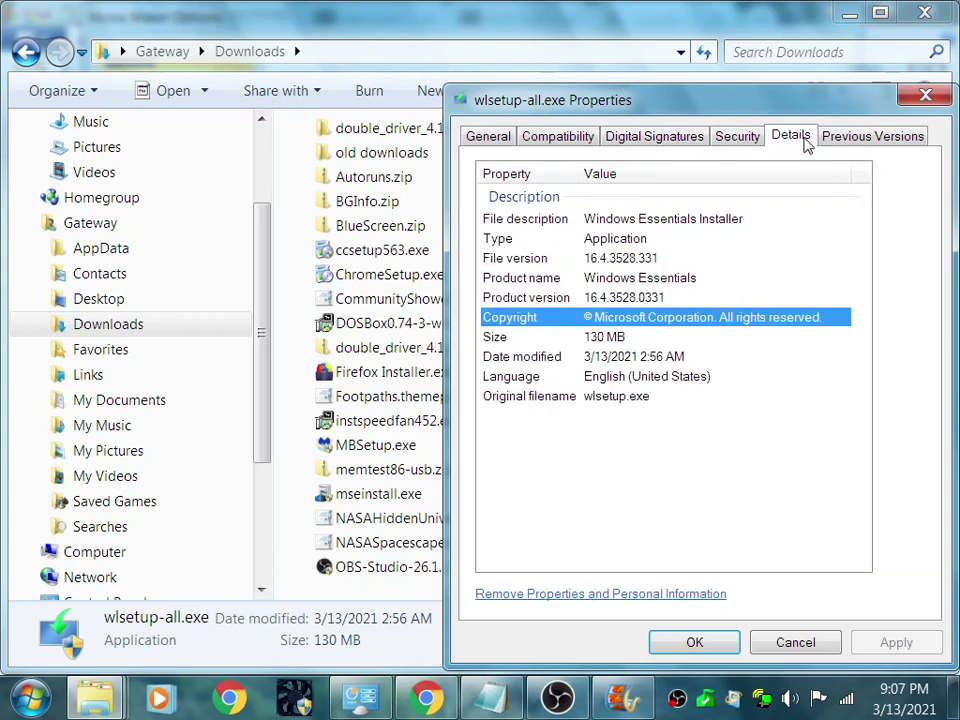
left_click(851, 139)
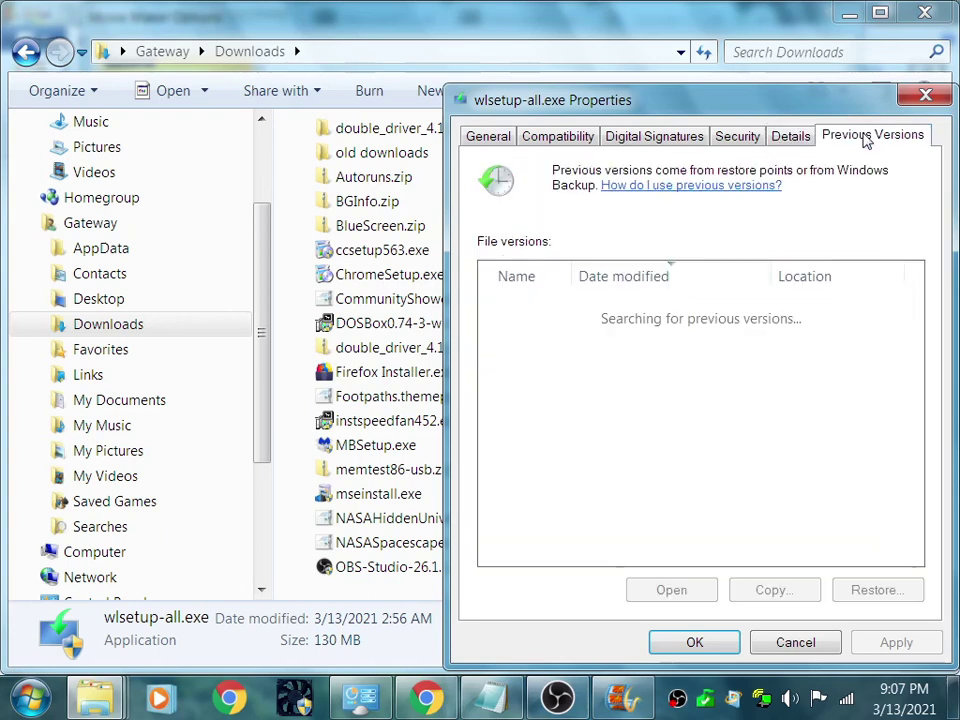
left_click(490, 137)
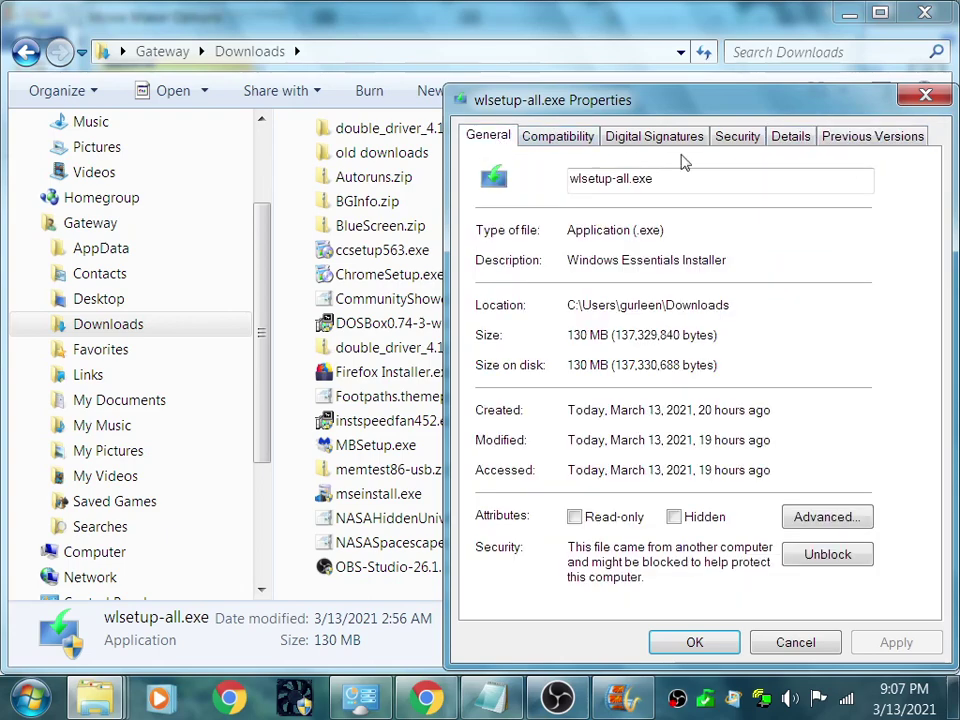
left_click(849, 12)
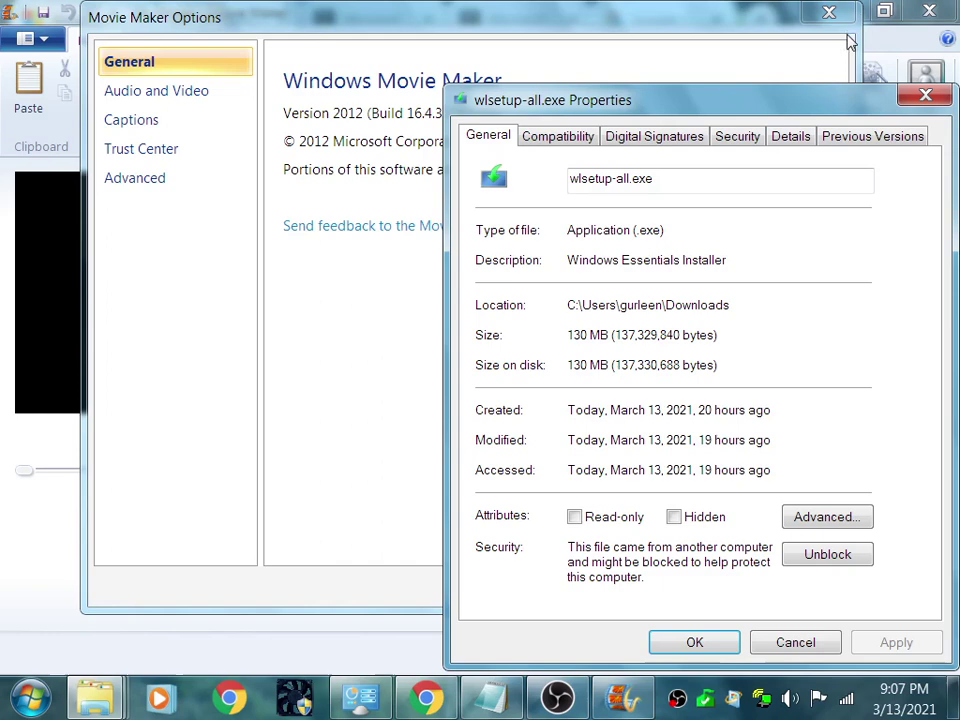
- Close the wlsetup-all.exe Properties and Movie Maker Options dialogs; minimize Movie Maker and movie_maker.txt
left_click(924, 95)
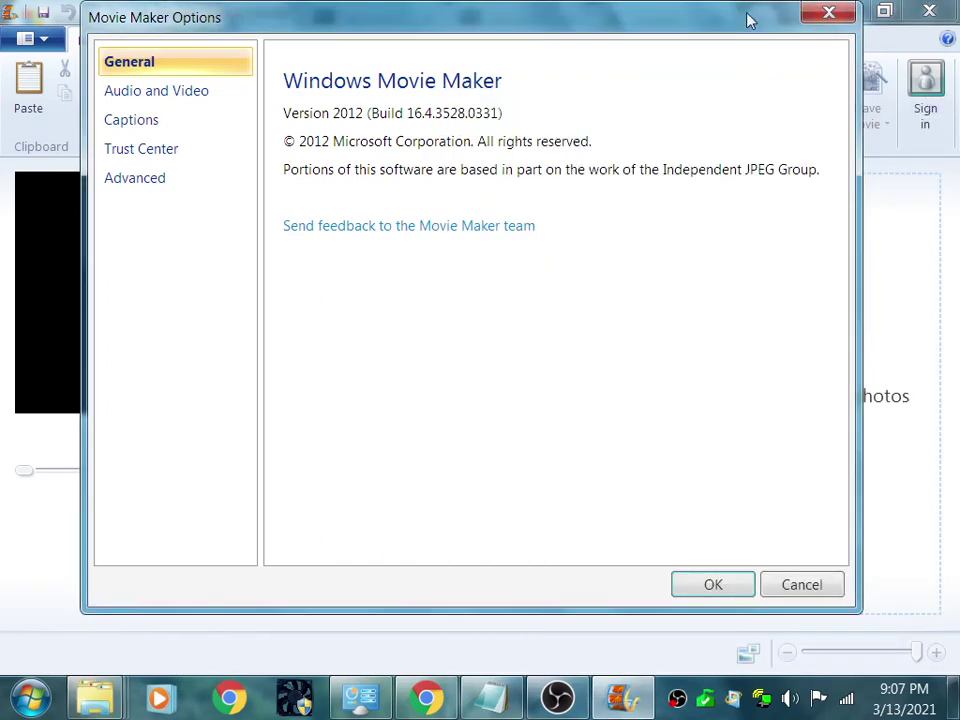
left_click(829, 13)
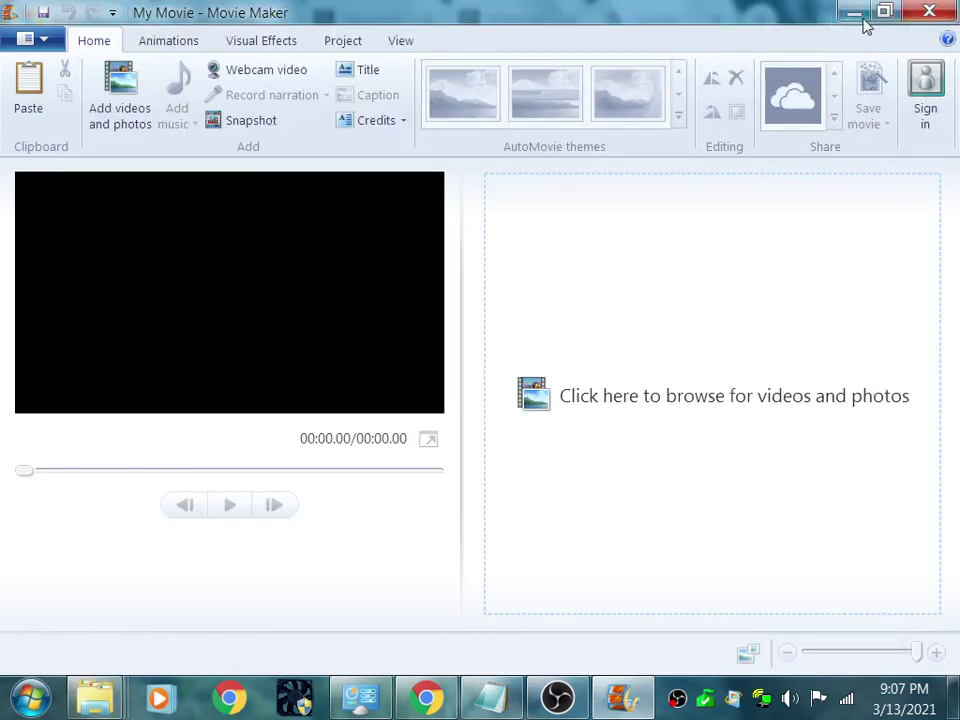
left_click(856, 14)
left_click(791, 70)
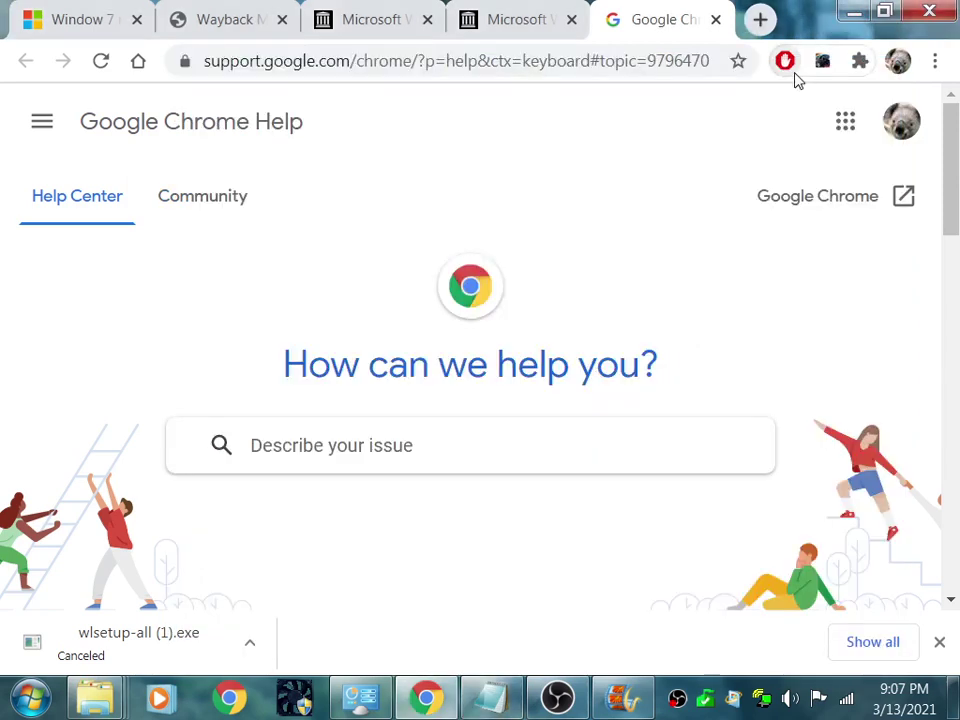